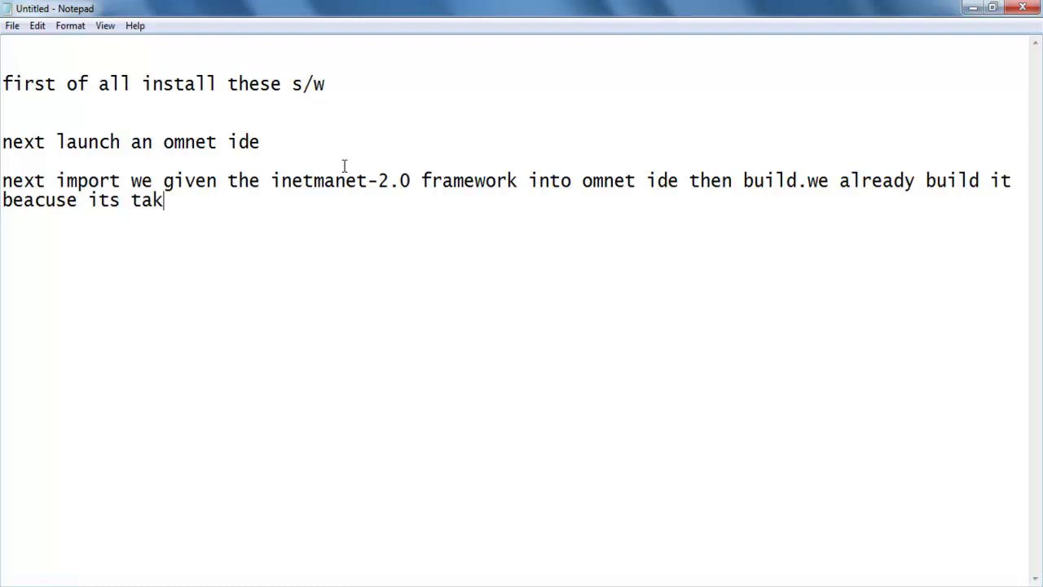
Finish the framework note with "take more time for compilation" and glance at the OMNeT++ IDE workspace before returning to Notepad.
{"action": "type", "text": "e mote"}
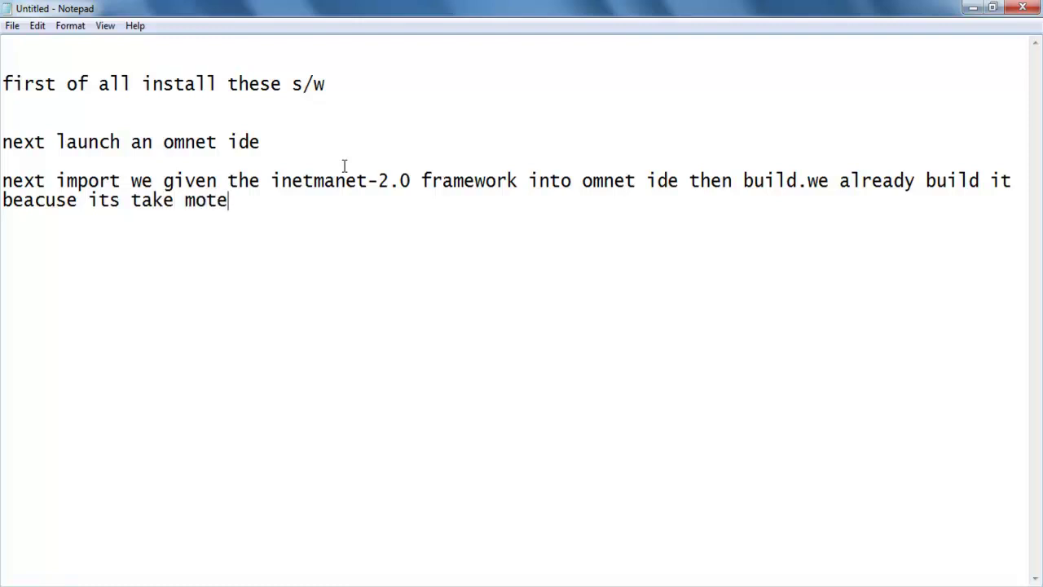
{"action": "key", "text": "BackSpace"}
{"action": "key", "text": "BackSpace"}
{"action": "type", "text": "re time for c"}
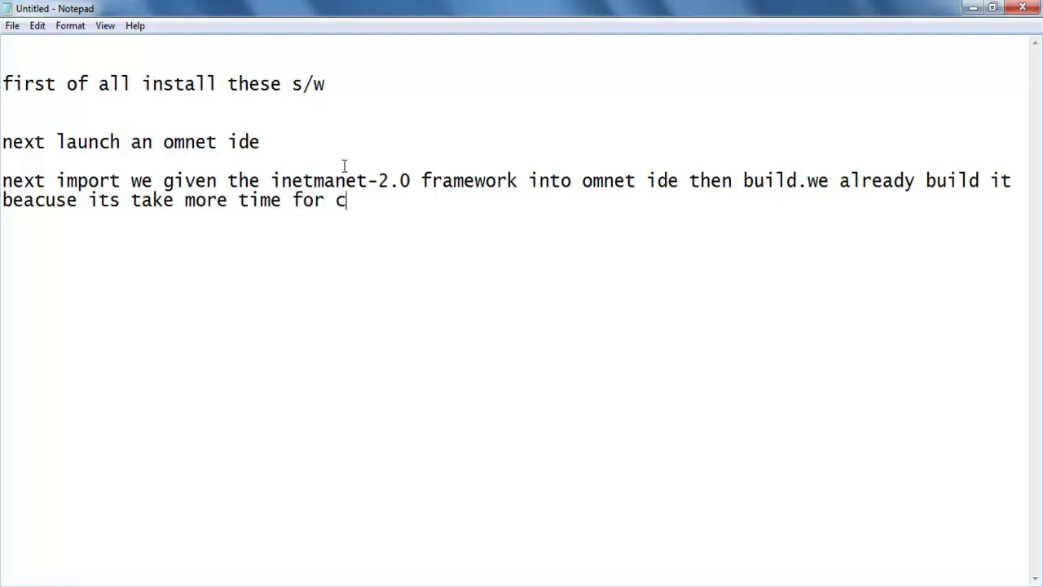
{"action": "type", "text": "ompilation"}
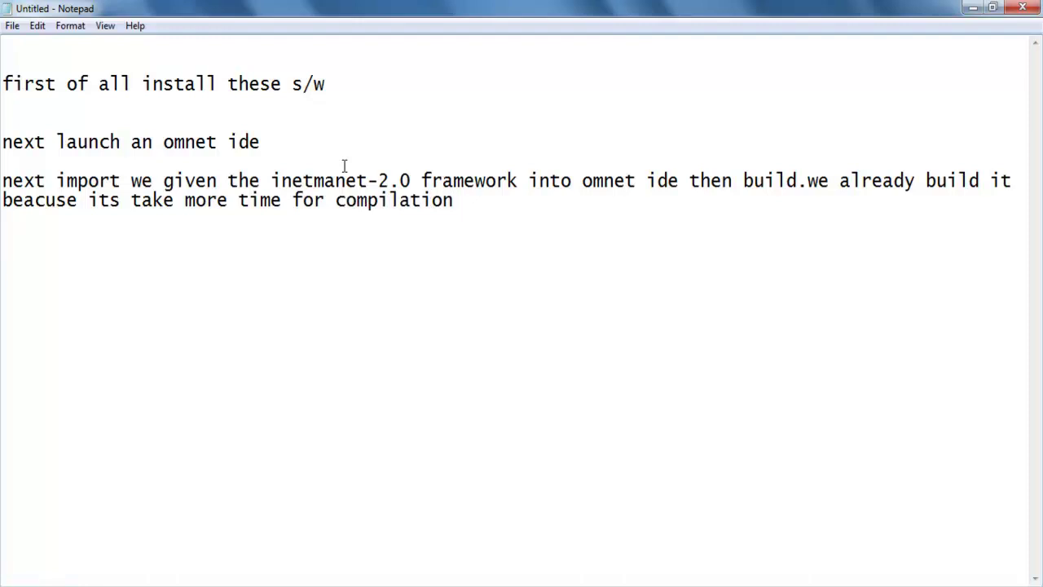
{"action": "left_click", "coordinate": [302, 580]}
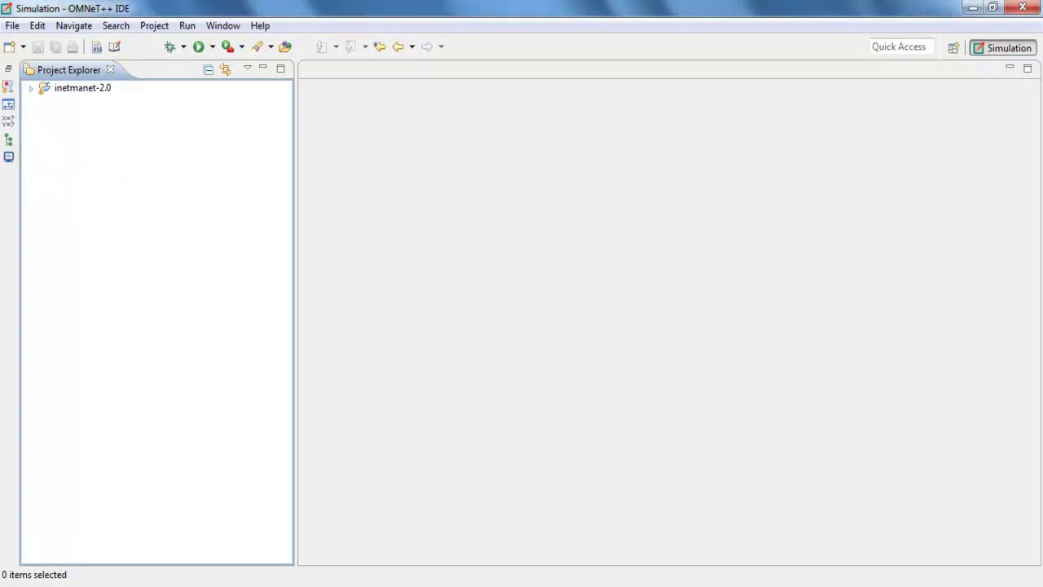
{"action": "left_click", "coordinate": [302, 581]}
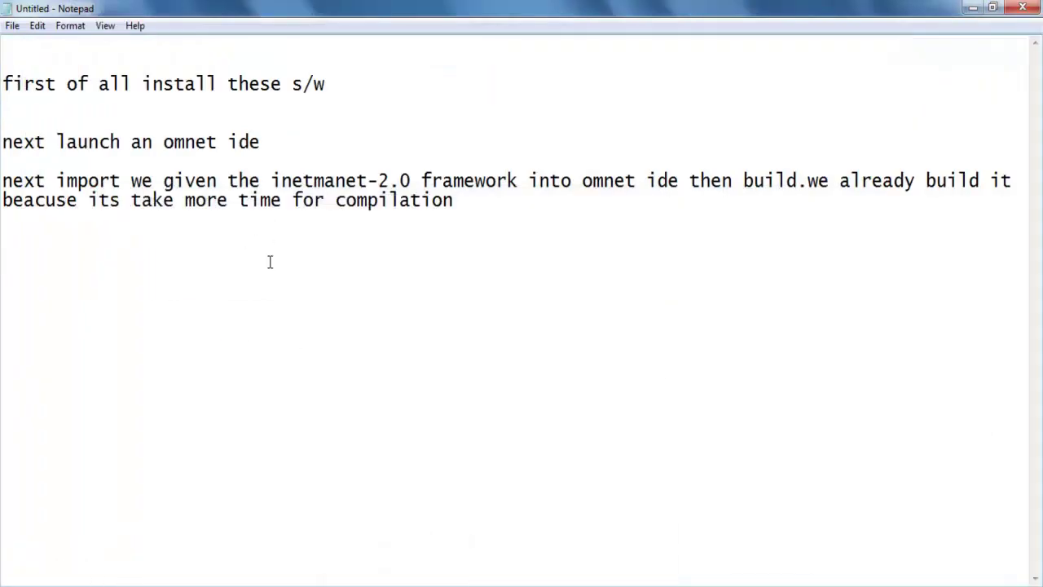
Add the line "next import the project into omnet ide" below the framework note and highlight it.
{"action": "type", "text": "next inpor"}
{"action": "key", "text": "BackSpace"}
{"action": "key", "text": "BackSpace"}
{"action": "key", "text": "BackSpace"}
{"action": "key", "text": "BackSpace"}
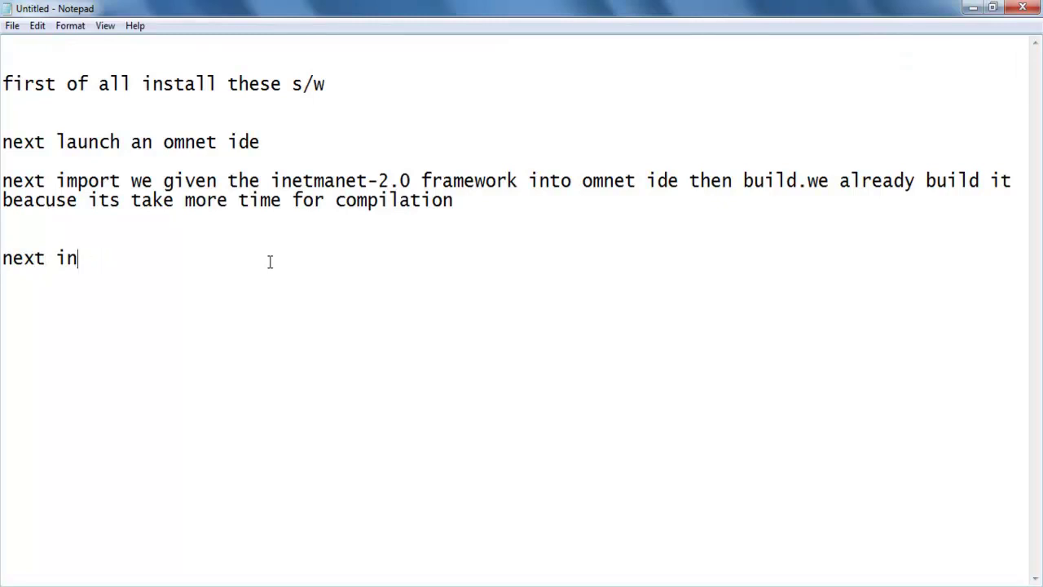
{"action": "type", "text": "mport"}
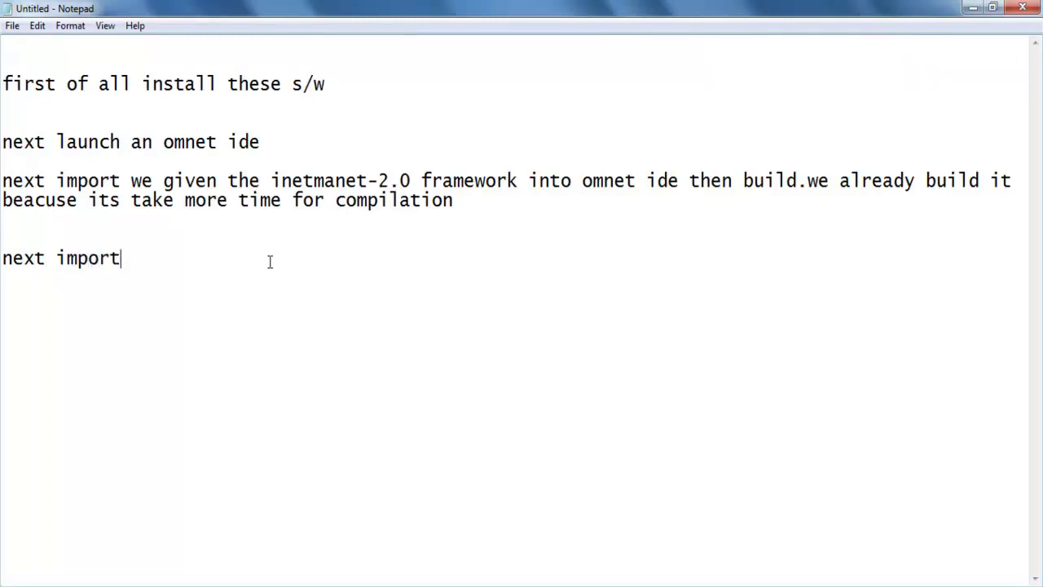
{"action": "type", "text": " the project into omnet ide"}
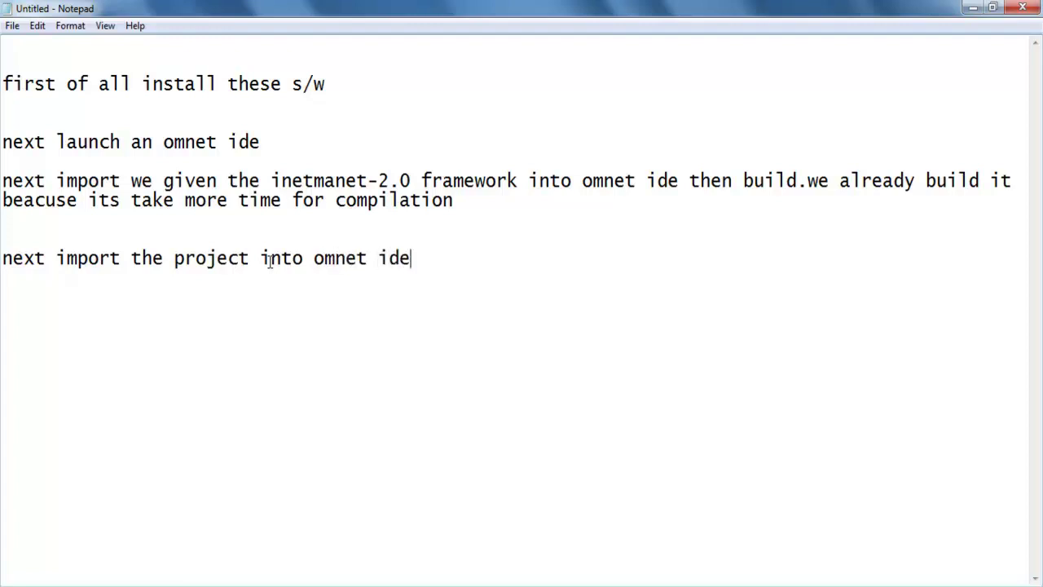
{"action": "key", "text": "shift+Home"}
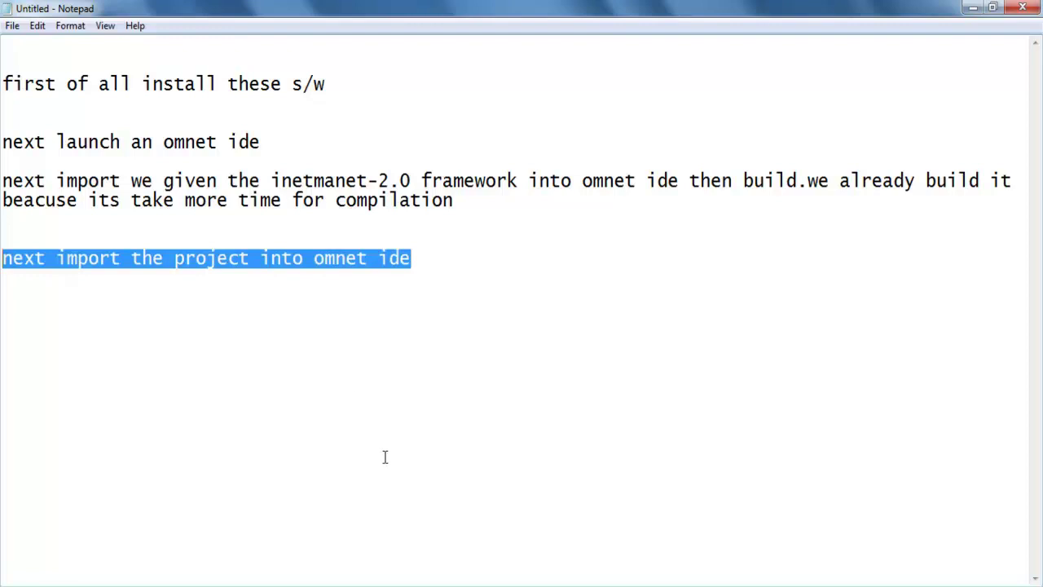
Switch to the OMNeT++ IDE and start an import with Existing Projects into Workspace as the source.
{"action": "key", "text": "alt+Tab"}
{"action": "left_click", "coordinate": [12, 26]}
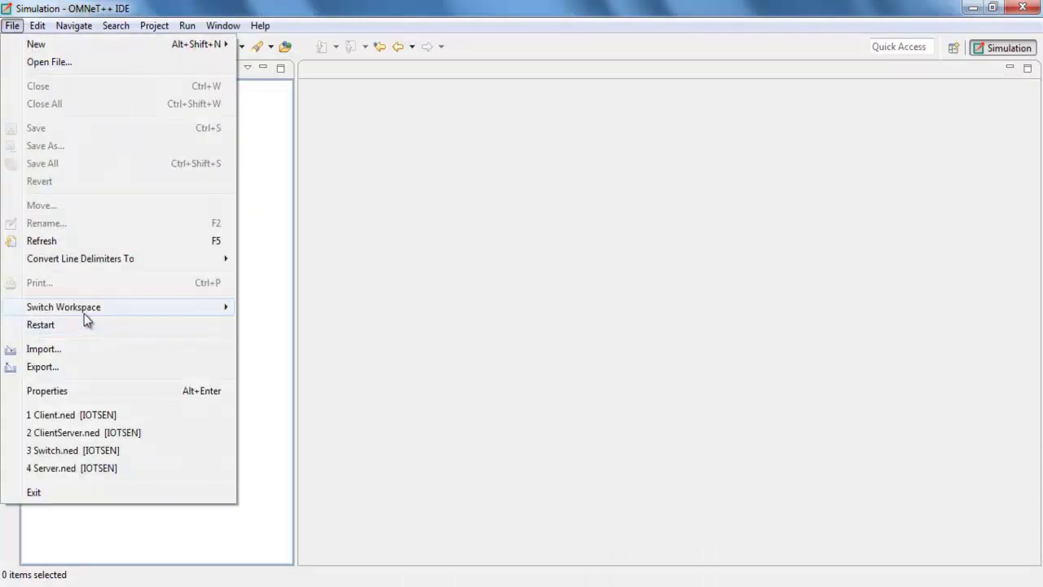
{"action": "left_click", "coordinate": [41, 349]}
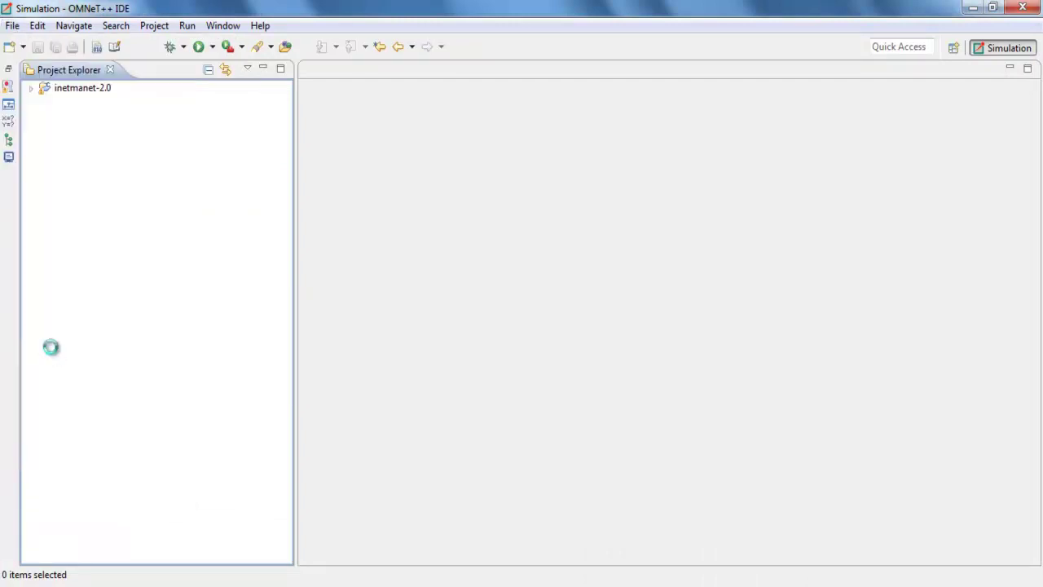
{"action": "left_click", "coordinate": [465, 187]}
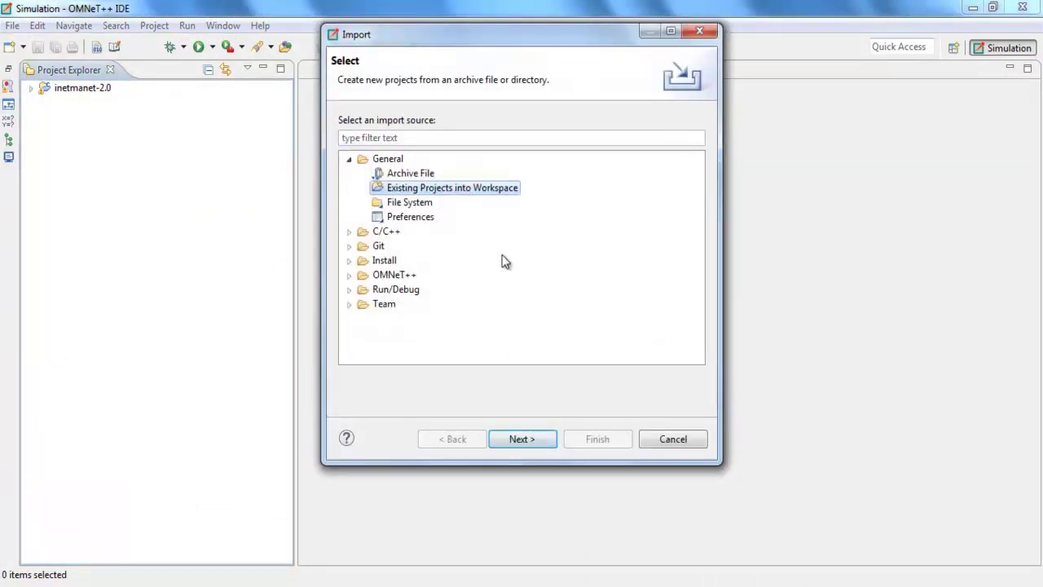
{"action": "left_click", "coordinate": [513, 434]}
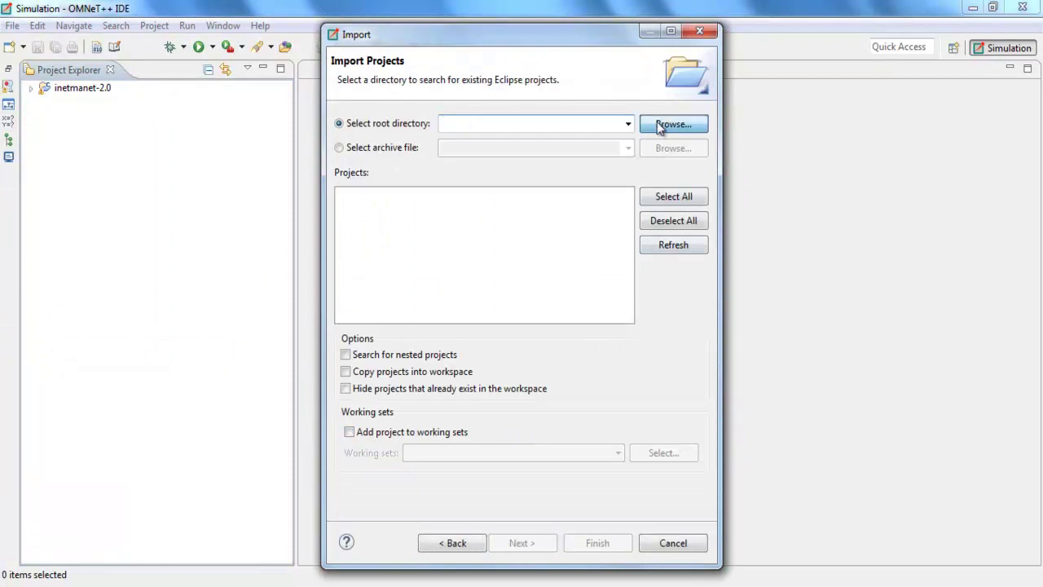
Choose the IOTSEN folder as the root directory and import the project into the workspace.
{"action": "left_click", "coordinate": [662, 125]}
{"action": "left_click_drag", "start_coordinate": [625, 256], "coordinate": [623, 308]}
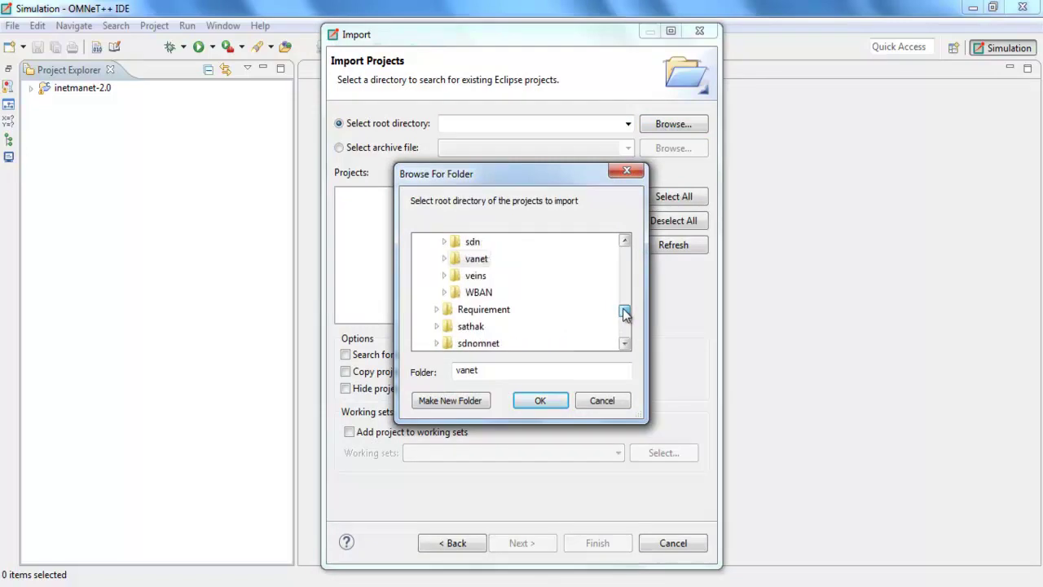
{"action": "scroll", "coordinate": [436, 264], "scroll_direction": "up", "scroll_amount": 3}
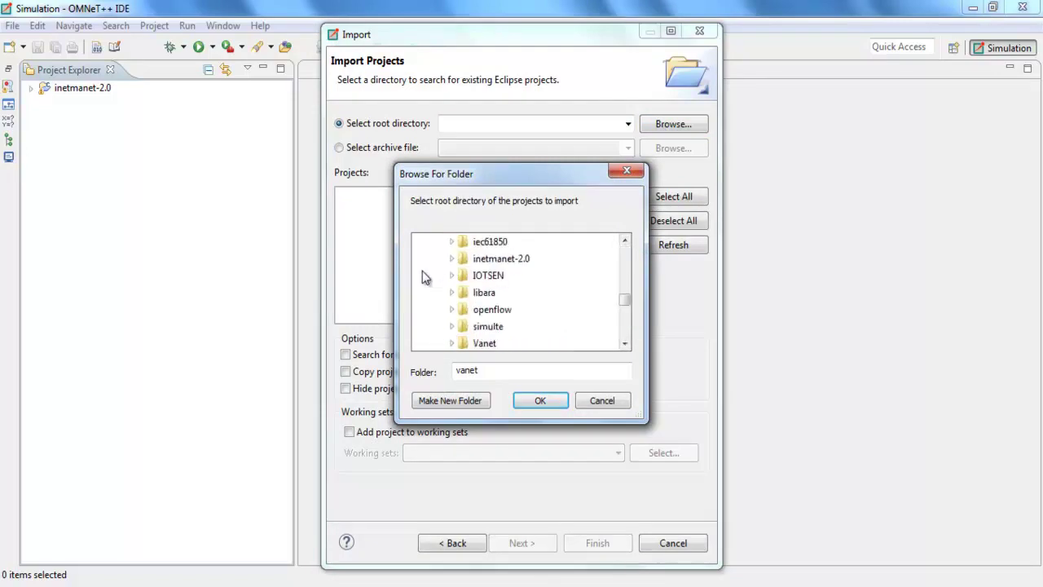
{"action": "left_click", "coordinate": [479, 277]}
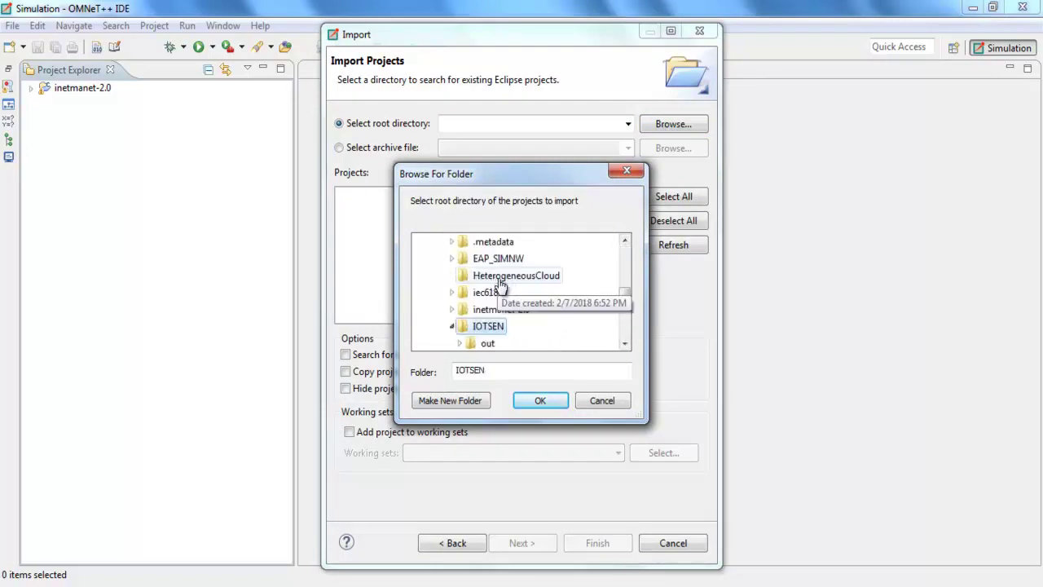
{"action": "left_click", "coordinate": [534, 403]}
{"action": "left_click", "coordinate": [596, 543]}
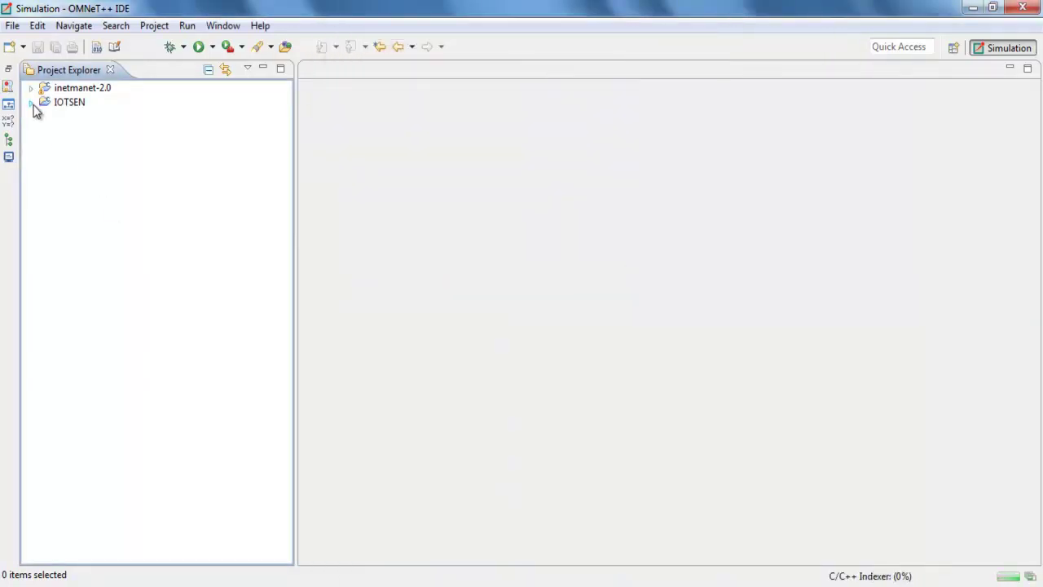
Open omnetpp.ini from the IOTSEN project and examine its small, Medium and Large configurations in the enlarged editor.
{"action": "left_click", "coordinate": [32, 103]}
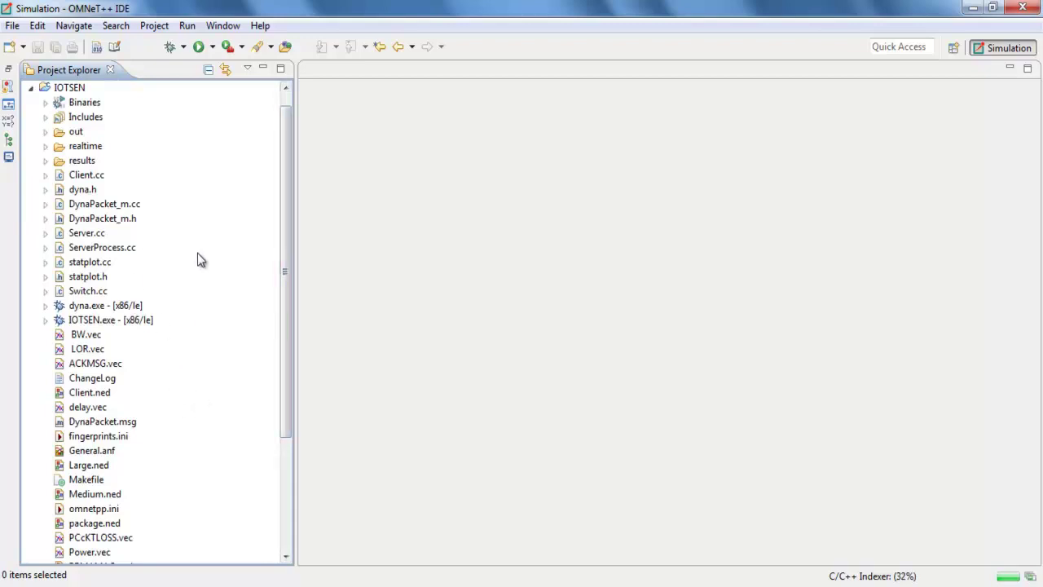
{"action": "double_click", "coordinate": [86, 509]}
{"action": "scroll", "coordinate": [357, 346], "scroll_direction": "down", "scroll_amount": 20}
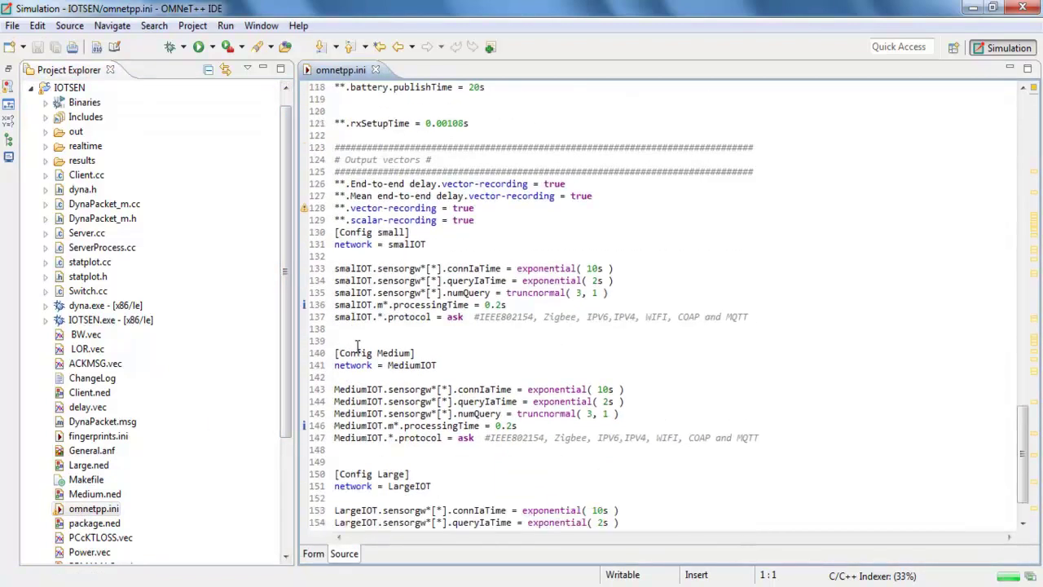
{"action": "scroll", "coordinate": [357, 346], "scroll_direction": "down", "scroll_amount": 2}
{"action": "left_click", "coordinate": [263, 68]}
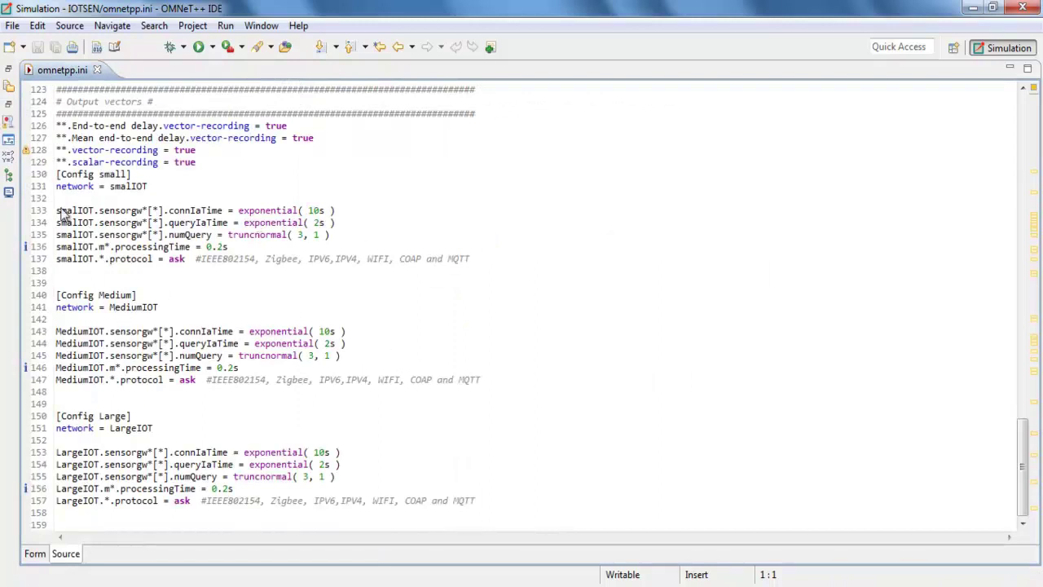
Run the IOTSEN project as an OMNeT++ simulation and list the configuration names offered for its setup.
{"action": "left_click", "coordinate": [8, 87]}
{"action": "left_click", "coordinate": [63, 90]}
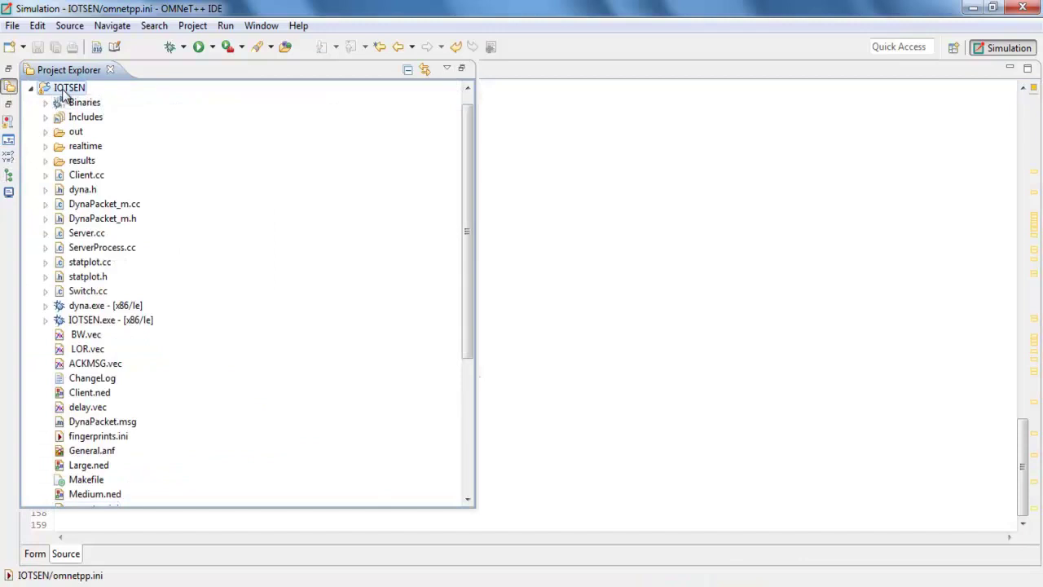
{"action": "right_click", "coordinate": [64, 92]}
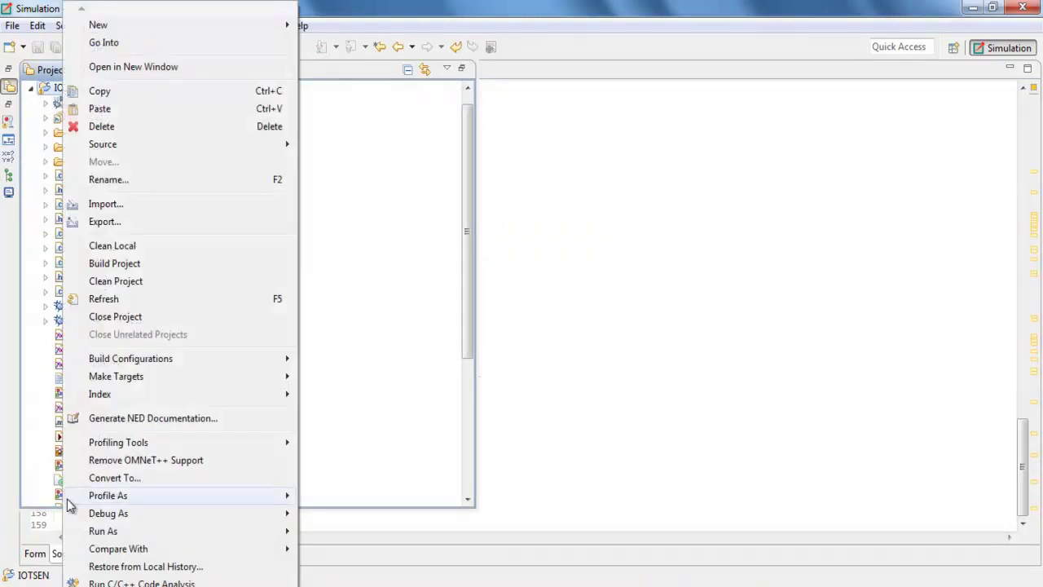
{"action": "mouse_move", "coordinate": [176, 534]}
{"action": "left_click", "coordinate": [326, 551]}
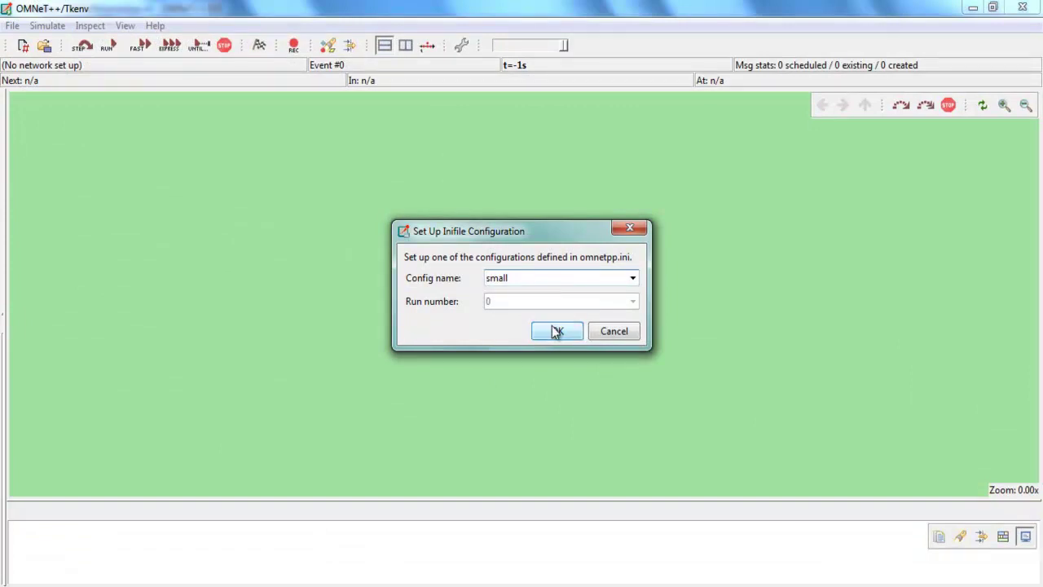
{"action": "left_click", "coordinate": [632, 279]}
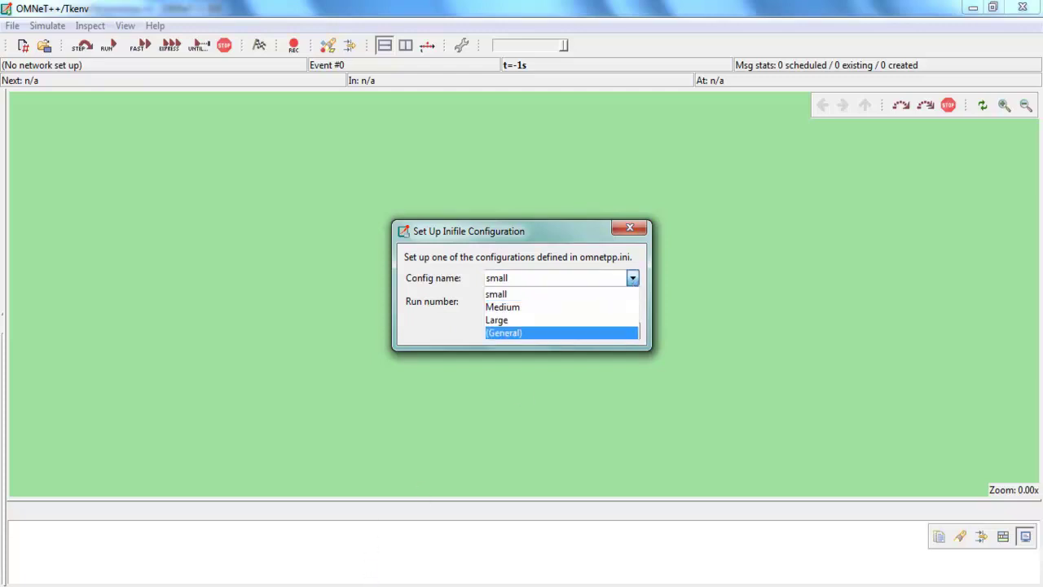
Switch to the Notepad notes, add the line "we set the scenario to small,medium and large" and highlight it.
{"action": "mouse_move", "coordinate": [407, 511]}
{"action": "left_click", "coordinate": [432, 524]}
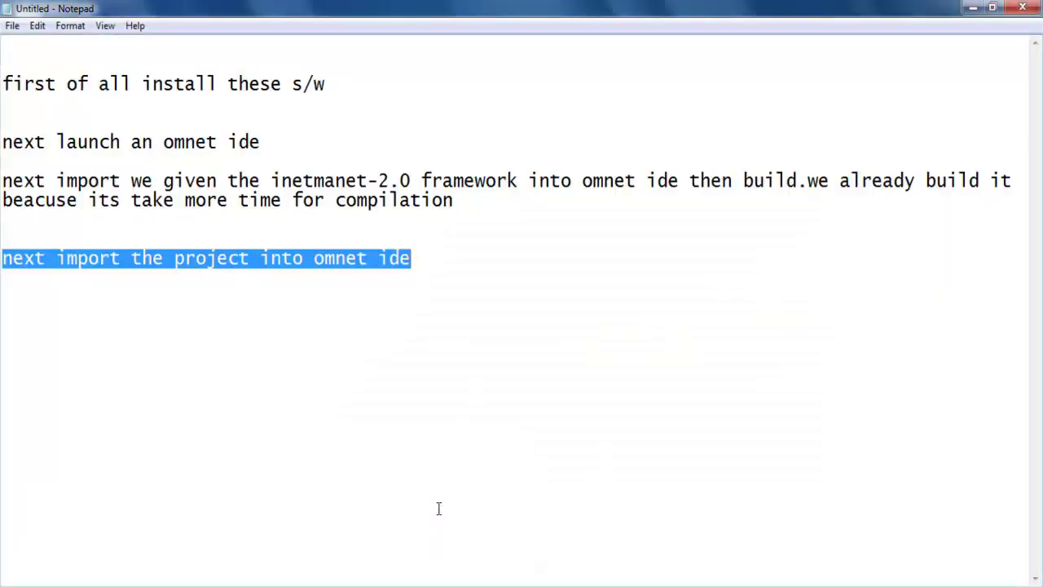
{"action": "left_click", "coordinate": [459, 264]}
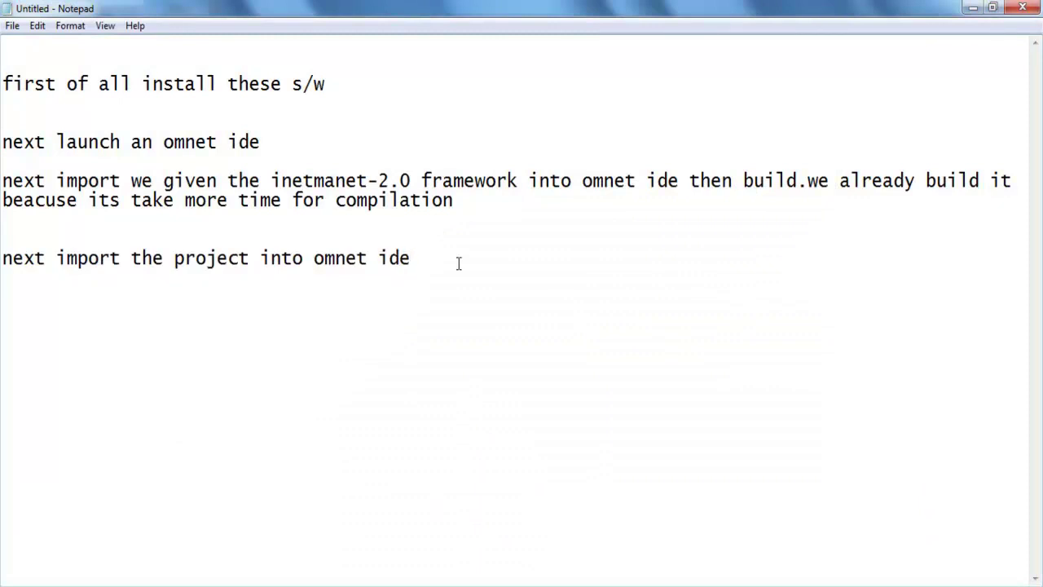
{"action": "type", "text": "we sett"}
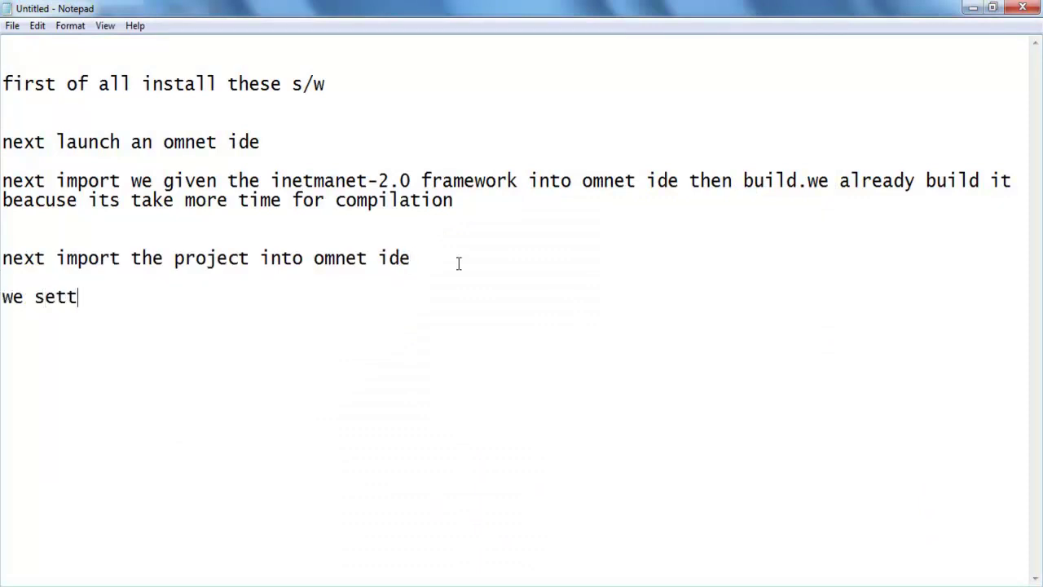
{"action": "key", "text": "BackSpace"}
{"action": "type", "text": "the"}
{"action": "type", "text": "scenat"}
{"action": "key", "text": "BackSpace"}
{"action": "type", "text": "rio "}
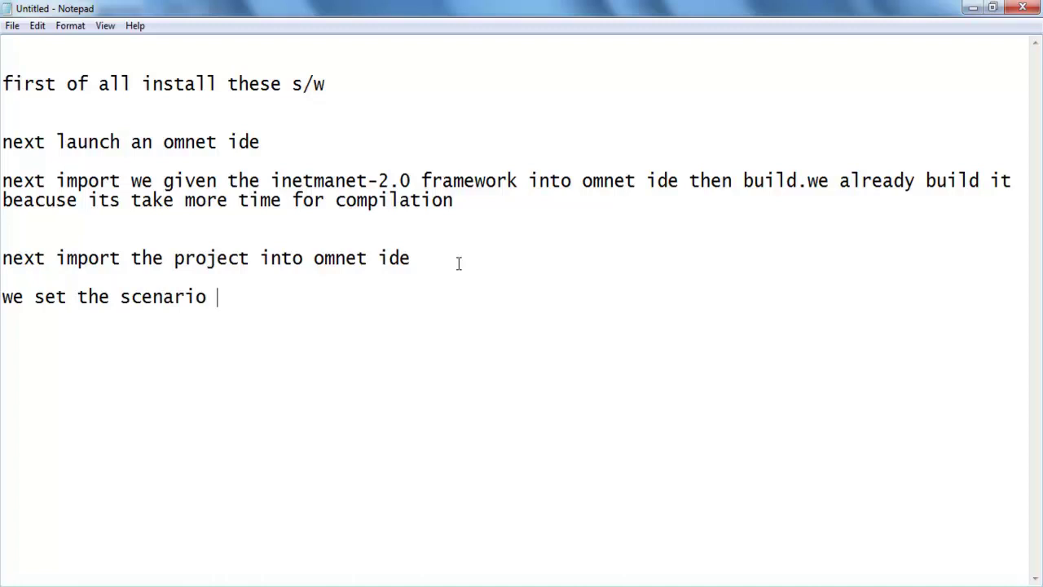
{"action": "type", "text": "to small,medium"}
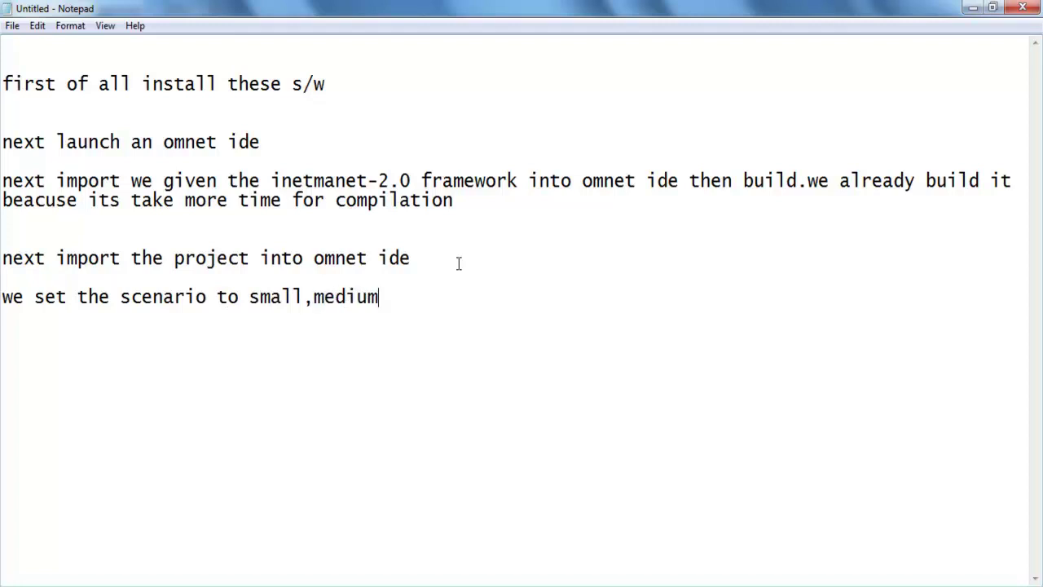
{"action": "type", "text": " and large"}
{"action": "key", "text": "shift+Home"}
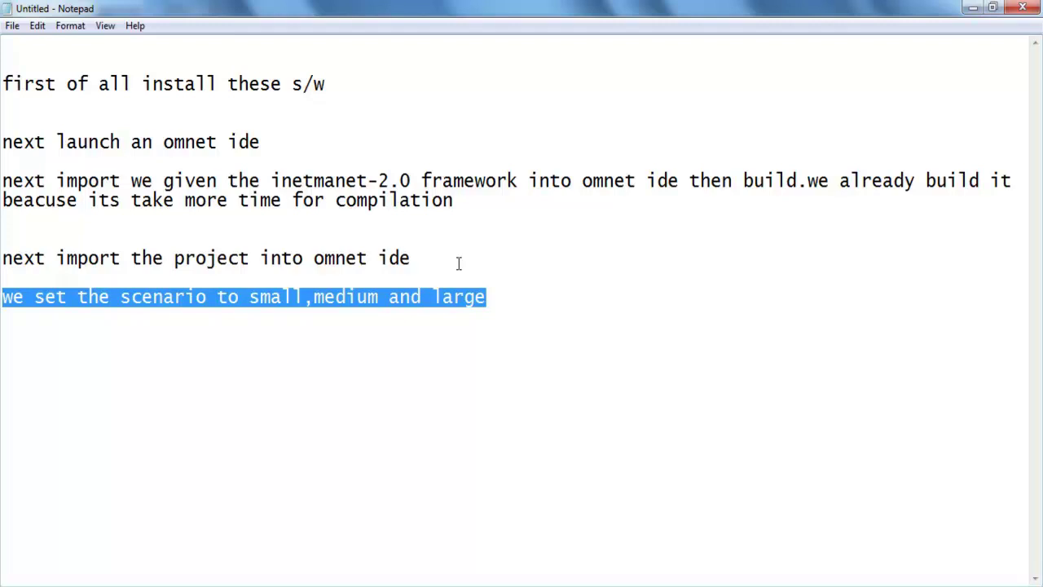
Check the running simulation, highlight the notes from the IDE launch line onward, and highlight the small scenario's description in the plan file.
{"action": "key", "text": "alt+Tab"}
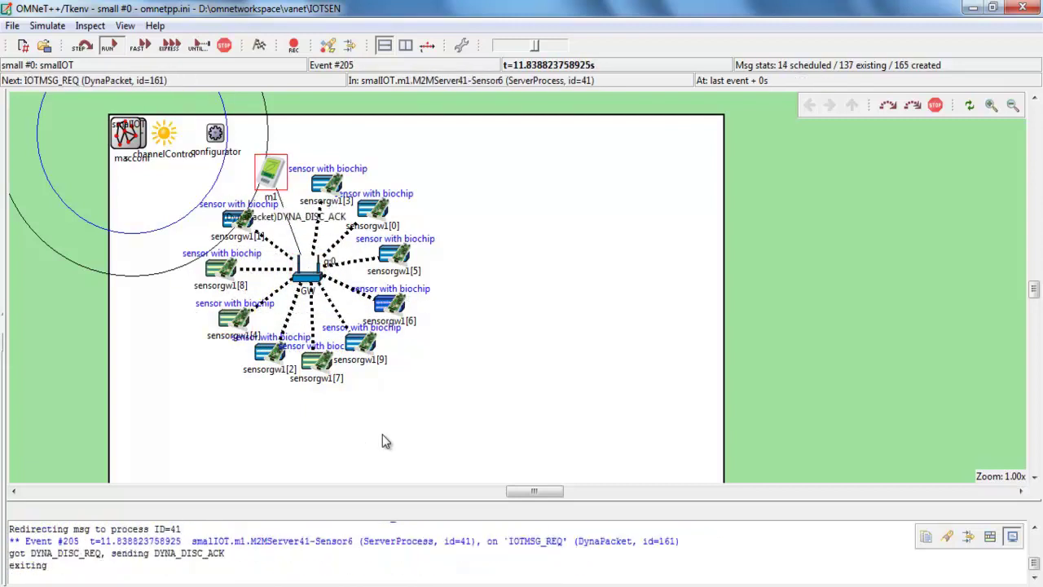
{"action": "key", "text": "alt+Tab"}
{"action": "left_click_drag", "start_coordinate": [314, 386], "coordinate": [2, 141]}
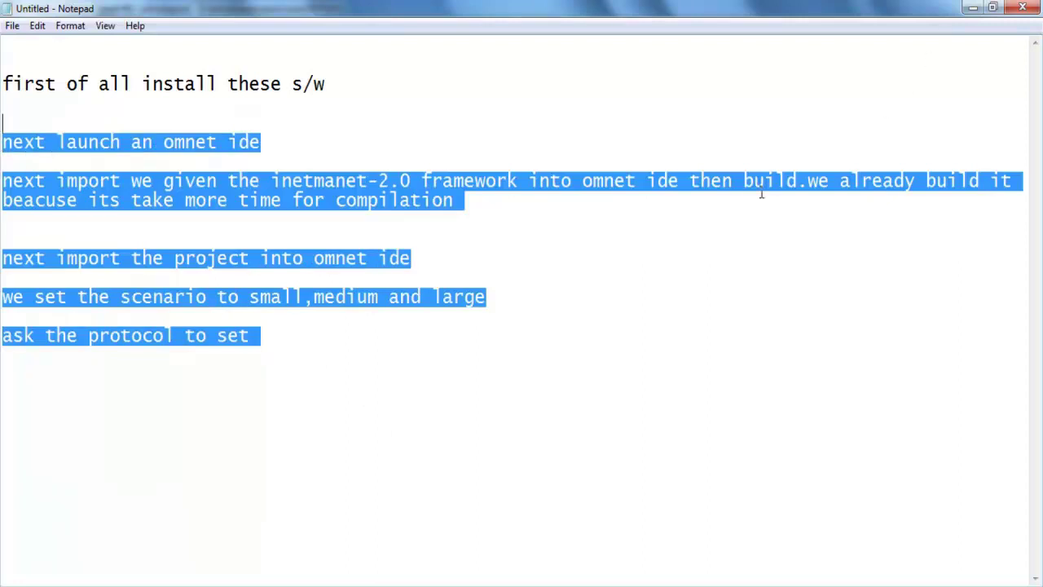
{"action": "key", "text": "alt+Tab"}
{"action": "left_click_drag", "start_coordinate": [43, 85], "coordinate": [587, 84]}
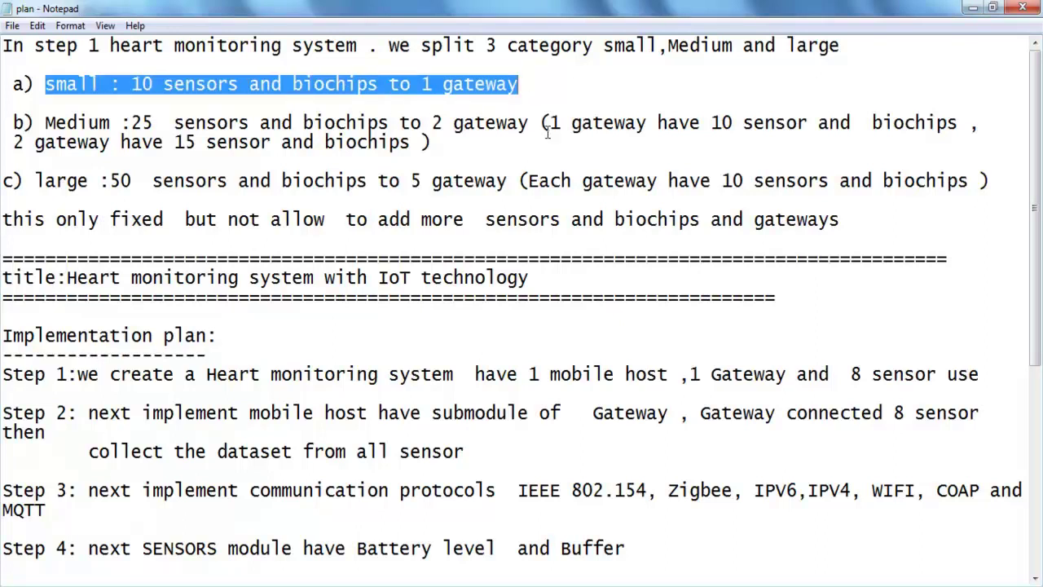
Switch to the Tkenv simulation window and stop the running small scenario.
{"action": "key", "text": "alt+Tab"}
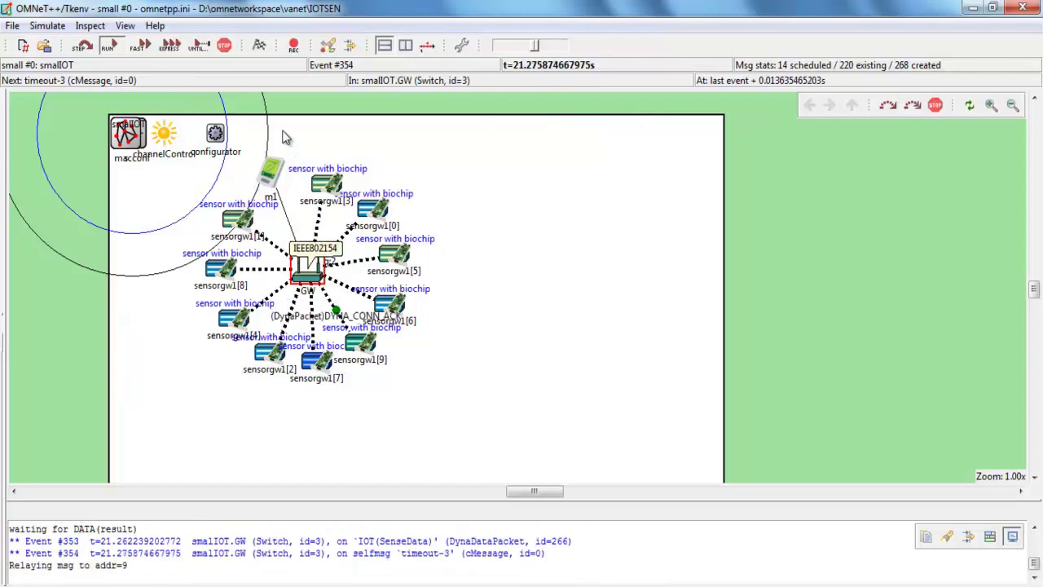
{"action": "left_click", "coordinate": [226, 48]}
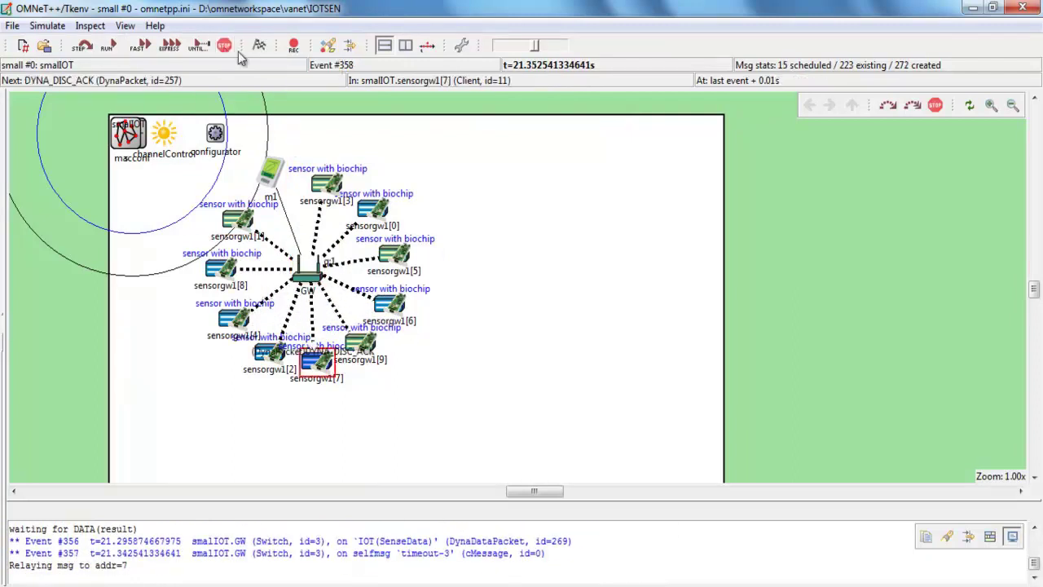
Close the small scenario's Tkenv simulation, concluding it with finish(), and switch back to the OMNeT++ IDE.
{"action": "left_click", "coordinate": [1025, 8]}
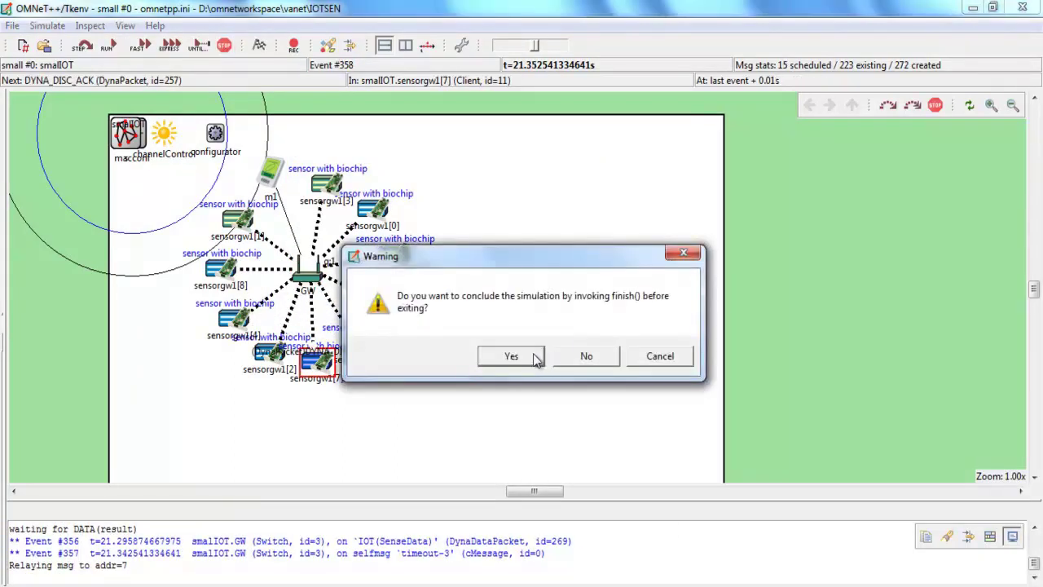
{"action": "left_click", "coordinate": [532, 356]}
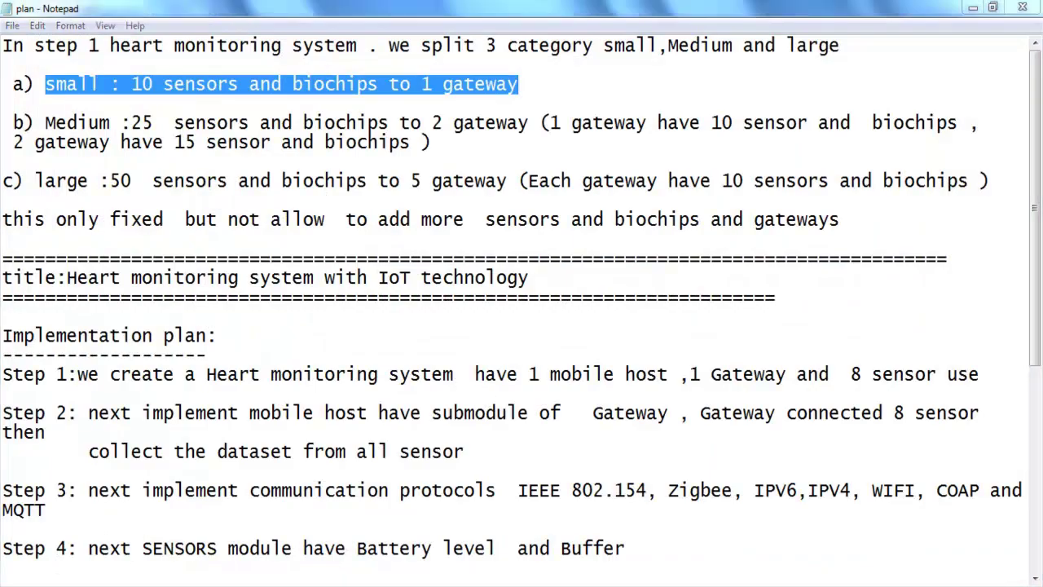
{"action": "key", "text": "alt+Tab"}
{"action": "left_click", "coordinate": [135, 512]}
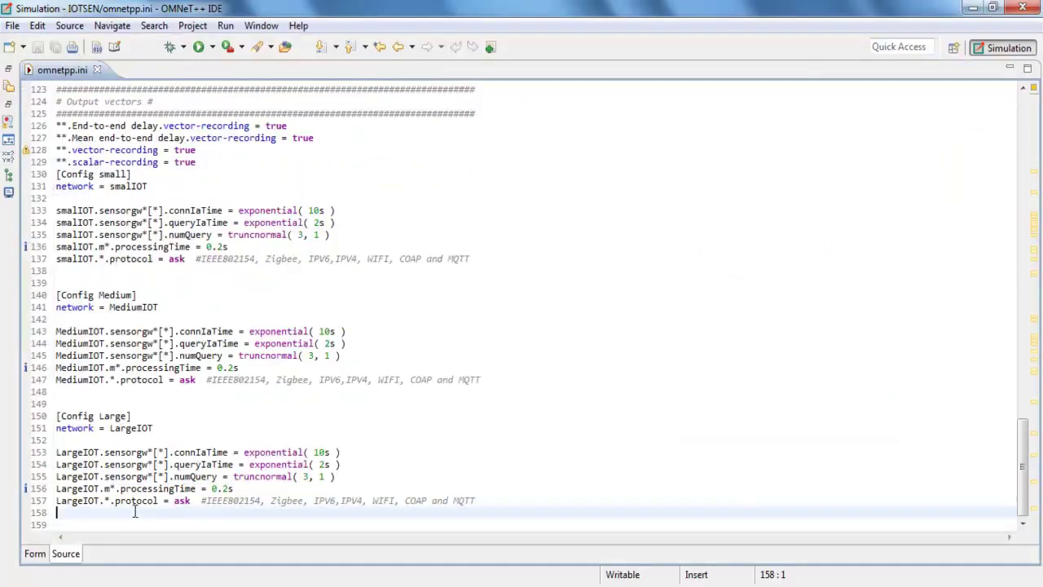
{"action": "right_click", "coordinate": [7, 88]}
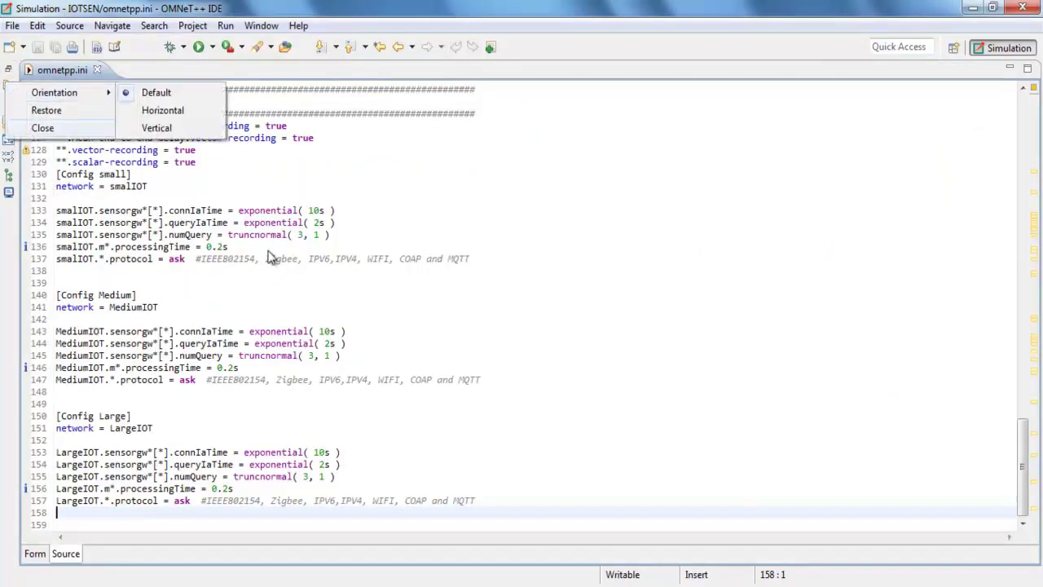
{"action": "left_click", "coordinate": [397, 318]}
Run the IOTSEN project again as an OMNeT++ simulation and set it up with the small configuration.
{"action": "left_click", "coordinate": [9, 86]}
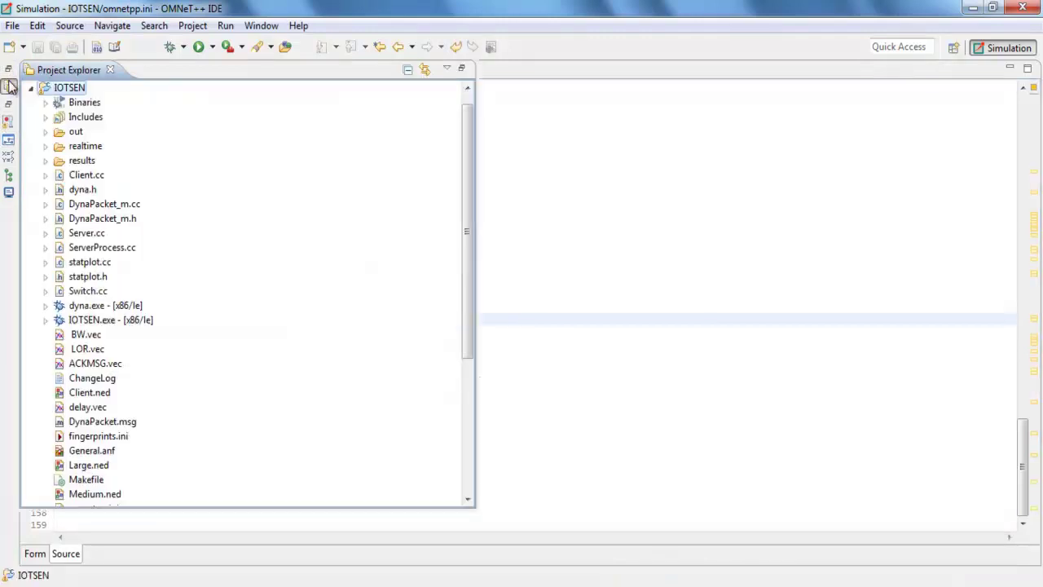
{"action": "right_click", "coordinate": [51, 89]}
{"action": "mouse_move", "coordinate": [92, 538]}
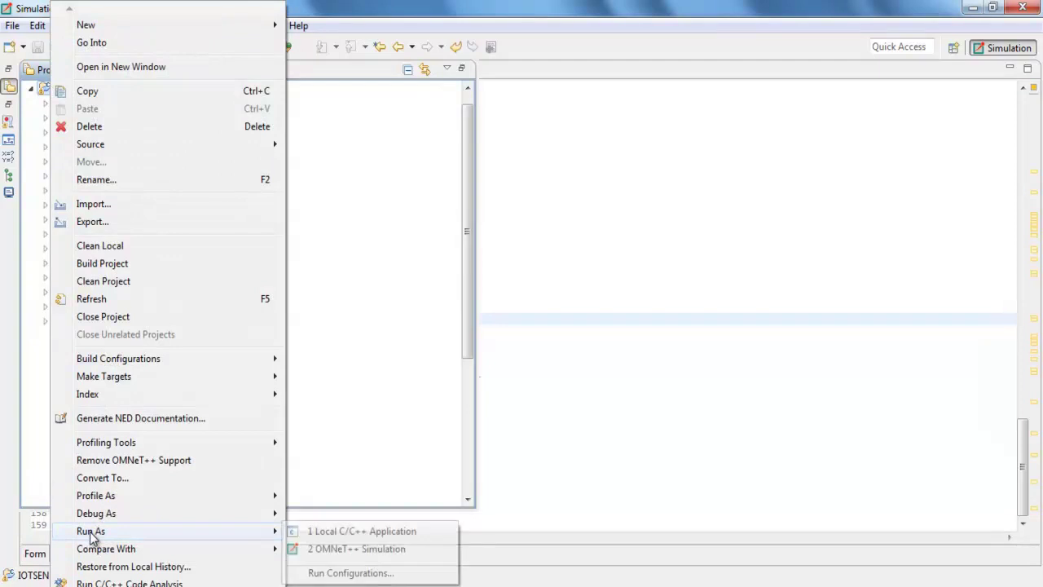
{"action": "left_click", "coordinate": [362, 548]}
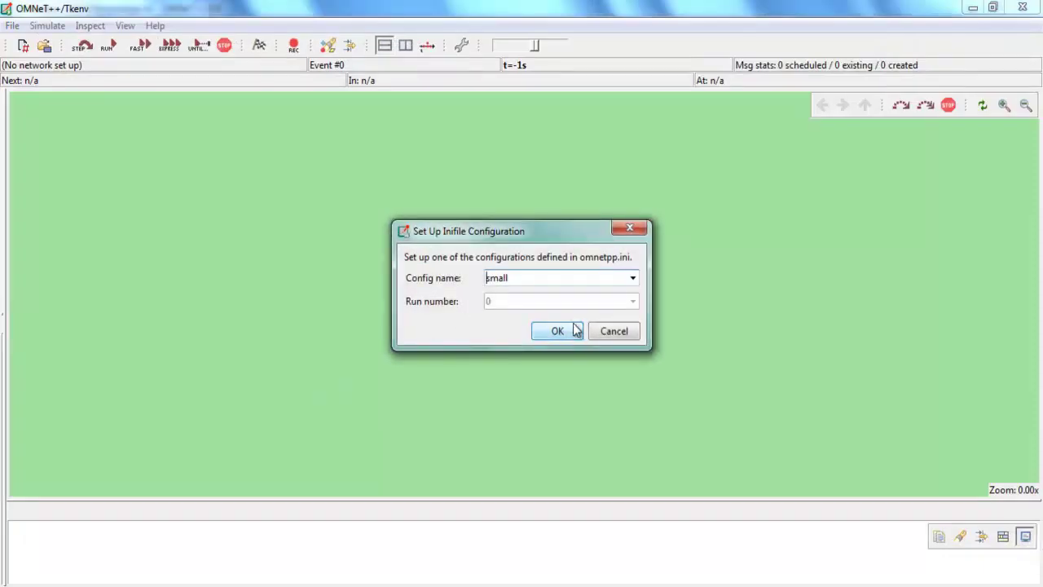
{"action": "left_click", "coordinate": [560, 330]}
Set smallIOT.GW.protocol to "WIFI" for all similar parameters, accept the remaining parameter defaults for all similar ones, and start the run.
{"action": "left_click", "coordinate": [442, 279]}
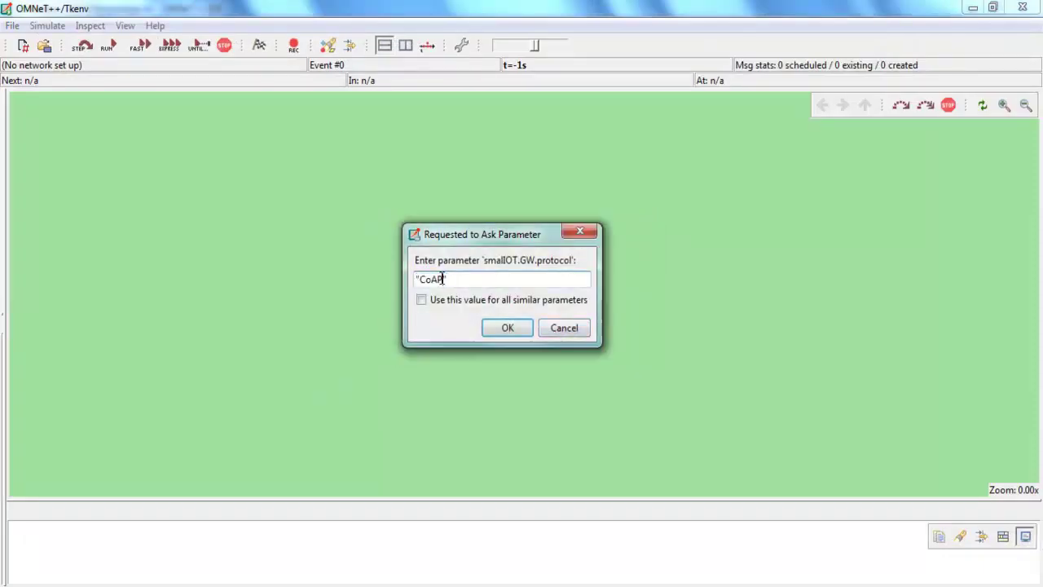
{"action": "left_click_drag", "start_coordinate": [442, 279], "coordinate": [417, 277]}
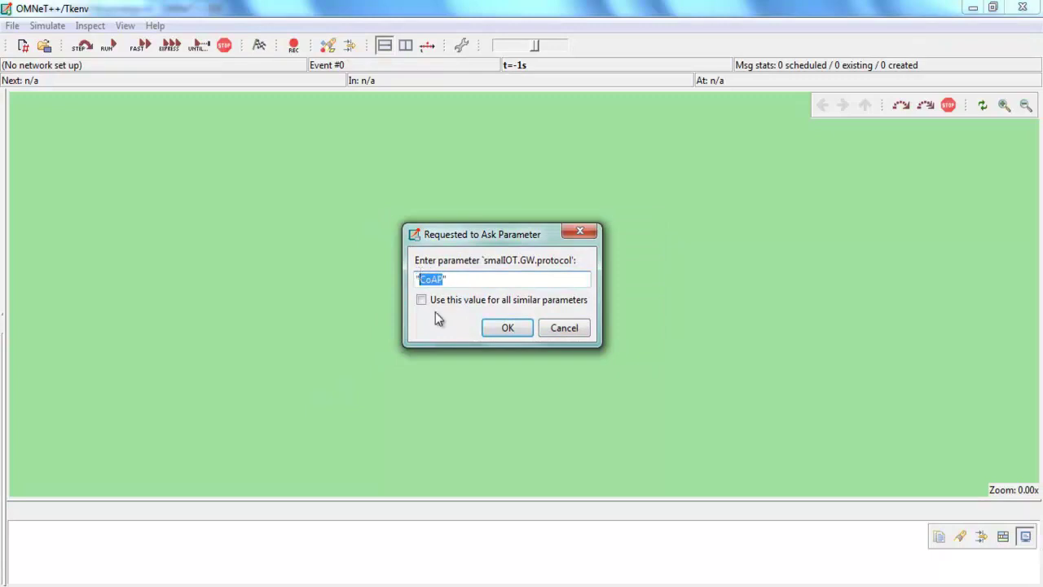
{"action": "type", "text": "WI"}
{"action": "left_click", "coordinate": [451, 308]}
{"action": "left_click", "coordinate": [503, 328]}
{"action": "left_click", "coordinate": [513, 309]}
{"action": "left_click", "coordinate": [538, 329]}
{"action": "left_click", "coordinate": [482, 306]}
{"action": "left_click", "coordinate": [553, 327]}
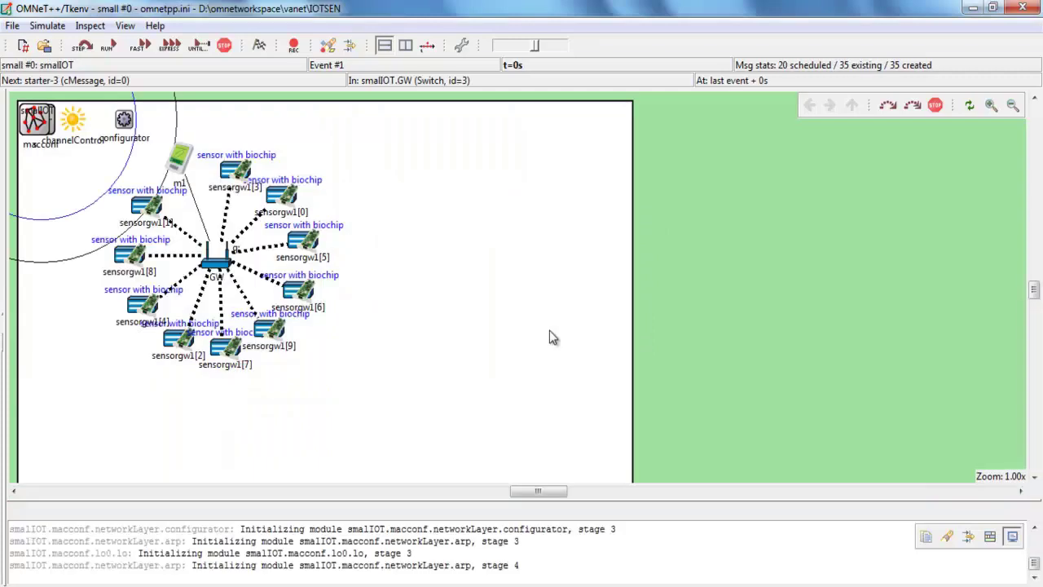
{"action": "left_click", "coordinate": [117, 54]}
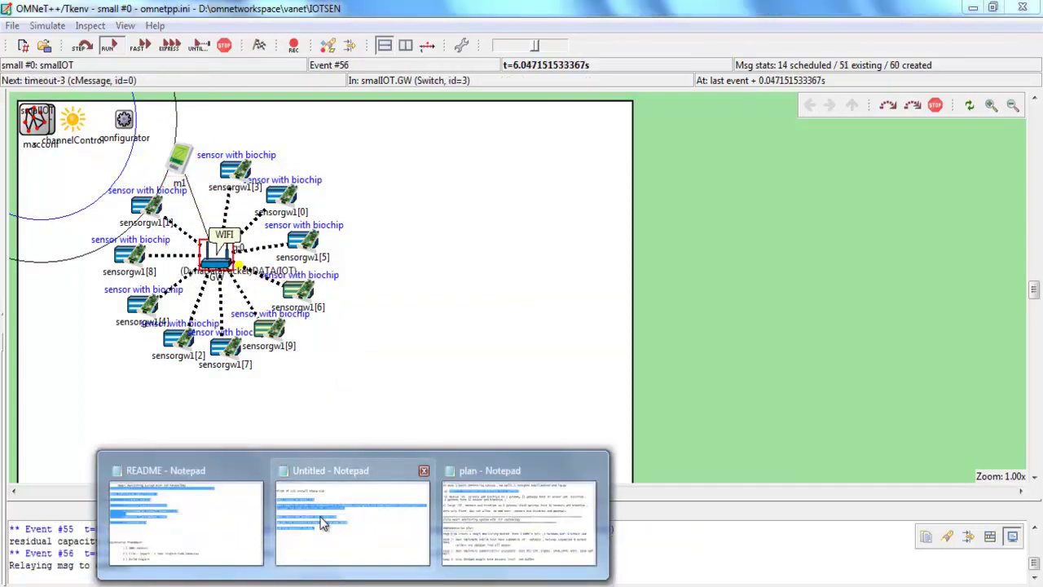
Switch to the Untitled Notepad notes, complete the last line as "ask the protocol to set the protocolwise run" and highlight it.
{"action": "left_click", "coordinate": [322, 522]}
{"action": "left_click", "coordinate": [332, 334]}
{"action": "left_click_drag", "start_coordinate": [301, 342], "coordinate": [2, 335]}
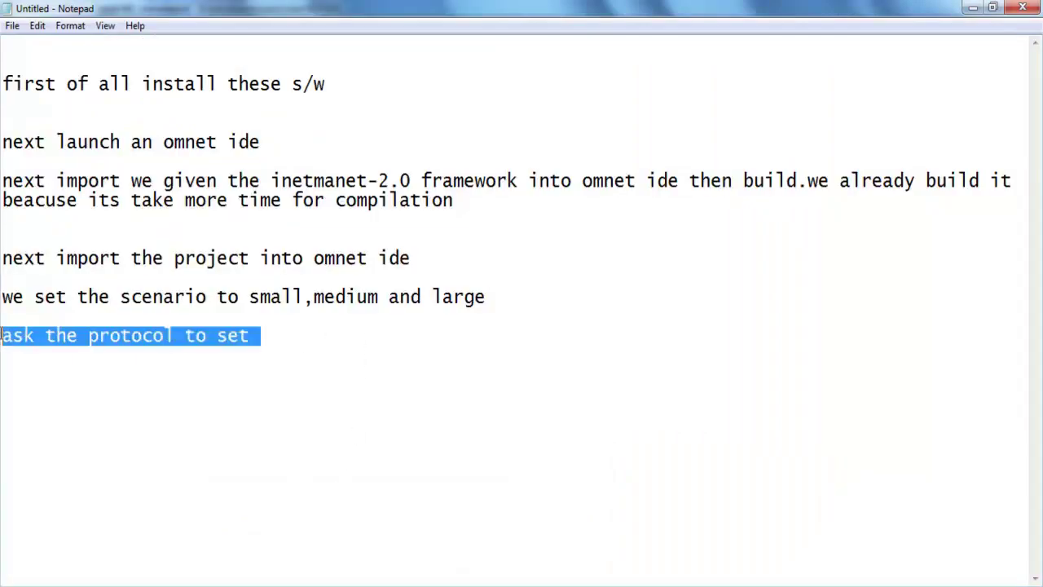
{"action": "left_click", "coordinate": [305, 341]}
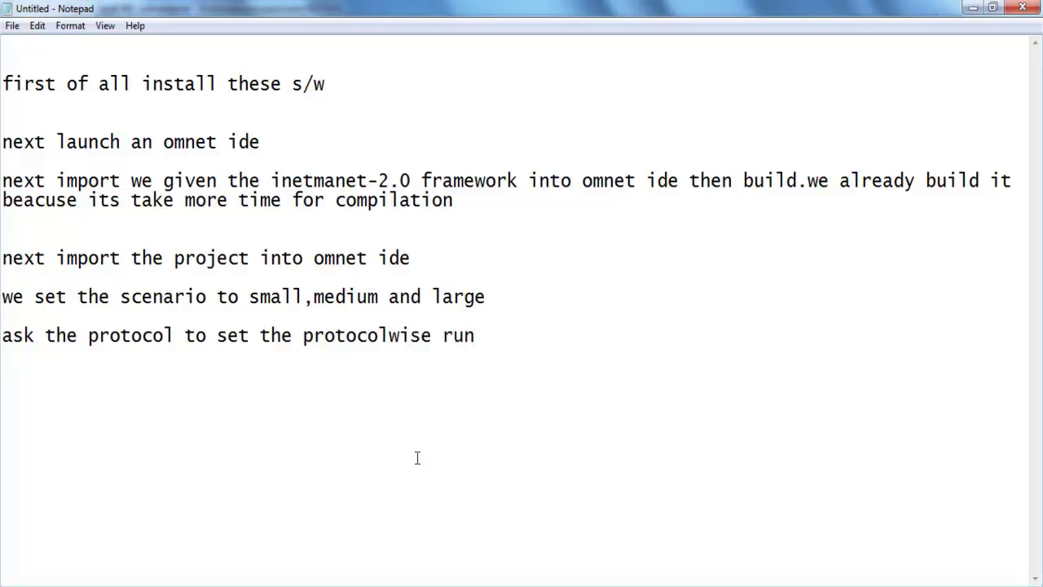
{"action": "key", "text": "shift+Home"}
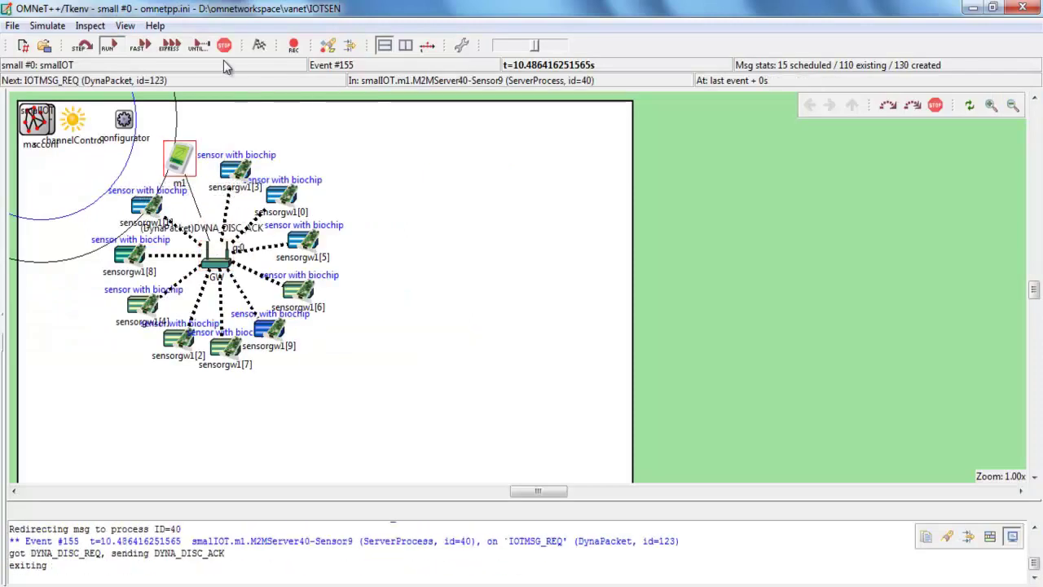
Stop and close the WIFI simulation with finish(), and launch the IOTSEN project again as an OMNeT++ simulation.
{"action": "left_click", "coordinate": [1022, 7]}
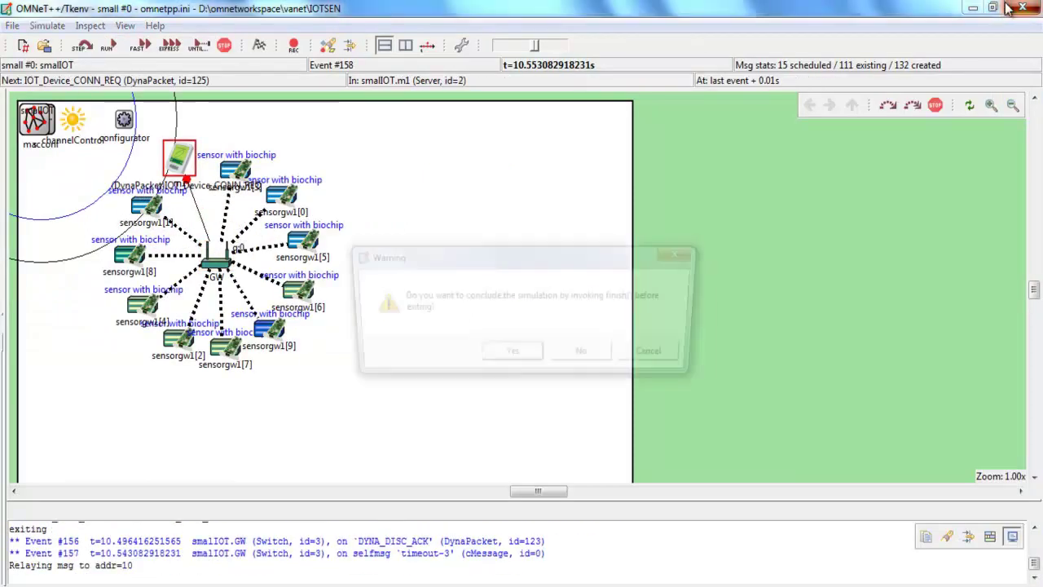
{"action": "left_click", "coordinate": [501, 355]}
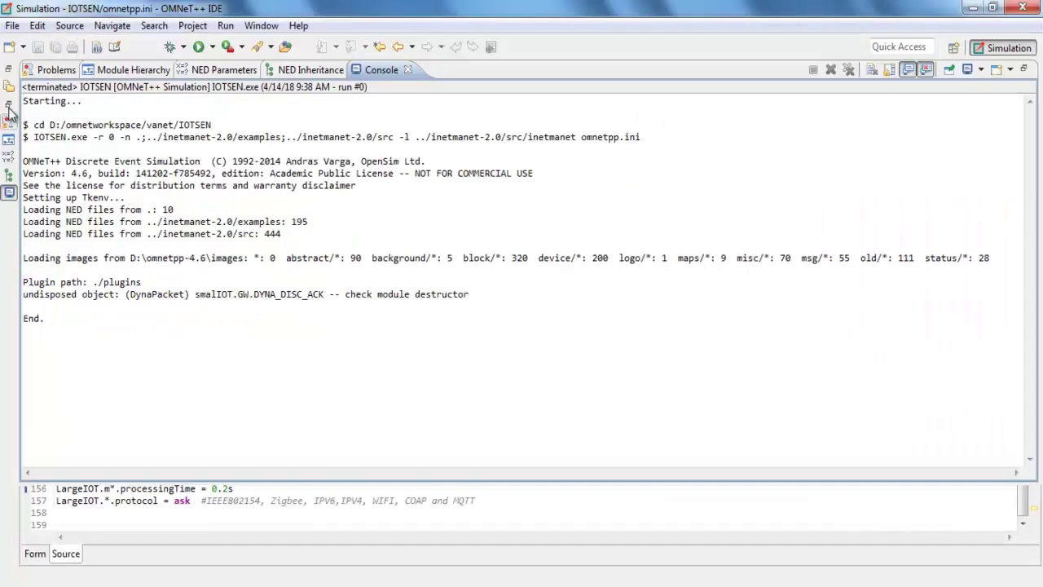
{"action": "left_click", "coordinate": [8, 87]}
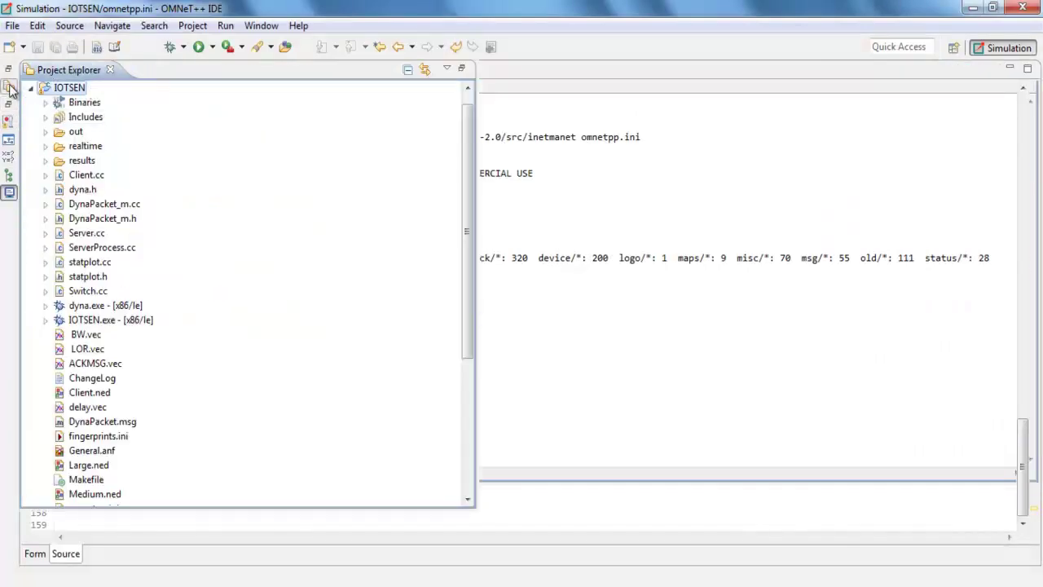
{"action": "right_click", "coordinate": [78, 90]}
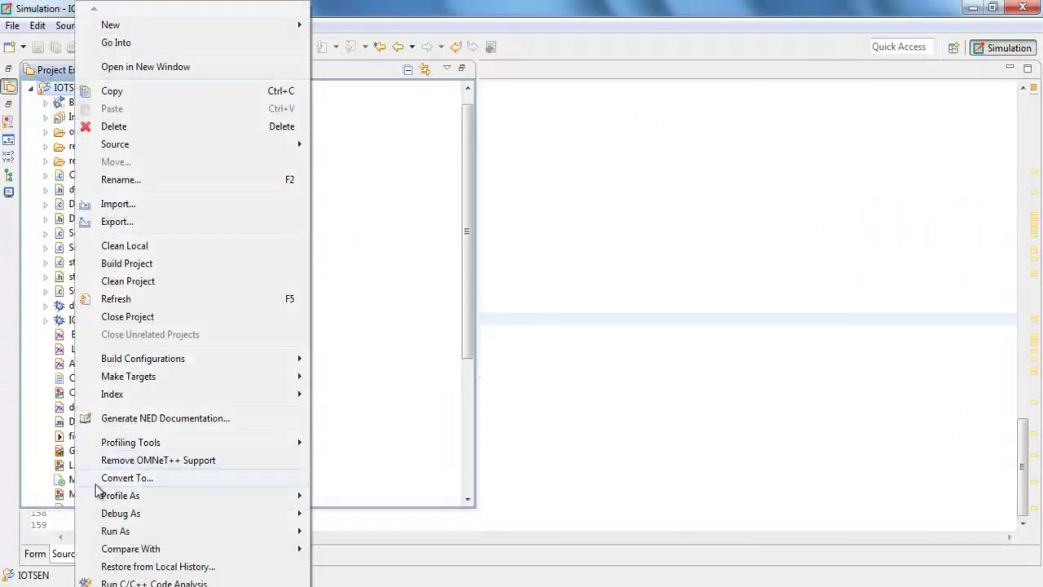
{"action": "mouse_move", "coordinate": [163, 531]}
{"action": "left_click", "coordinate": [338, 550]}
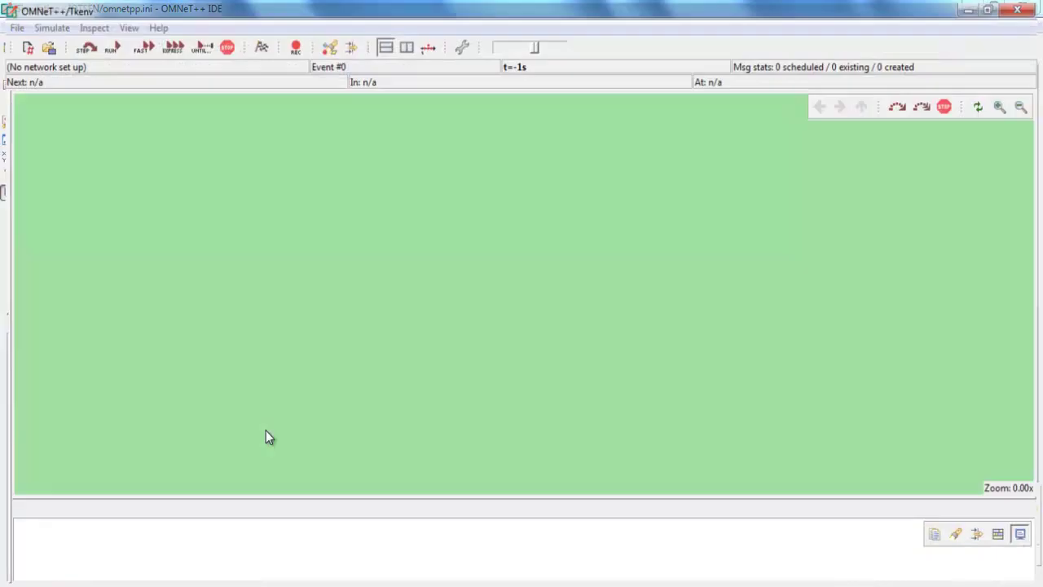
Set up the Medium configuration, applying "CoAP" to all similar protocol parameters and accepting the remaining defaults, with phy.debug false for all similar ones.
{"action": "left_click", "coordinate": [633, 277]}
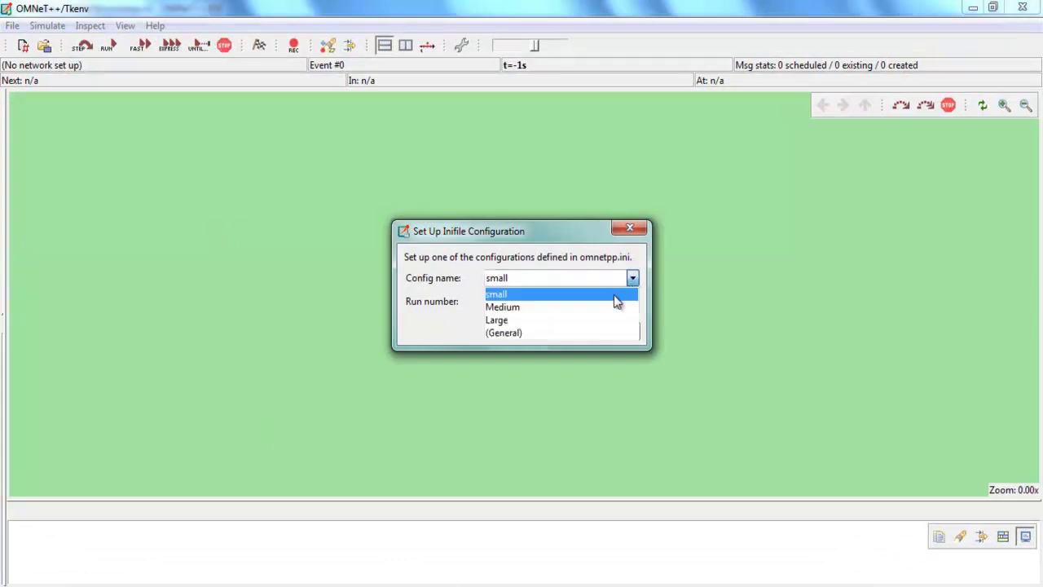
{"action": "left_click", "coordinate": [547, 307]}
{"action": "left_click", "coordinate": [550, 331]}
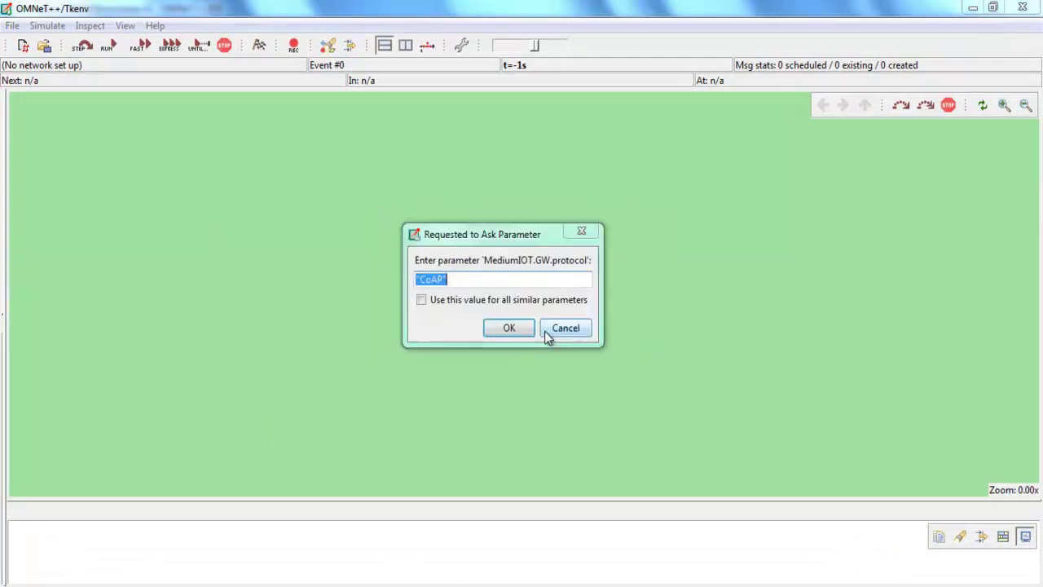
{"action": "left_click", "coordinate": [447, 301]}
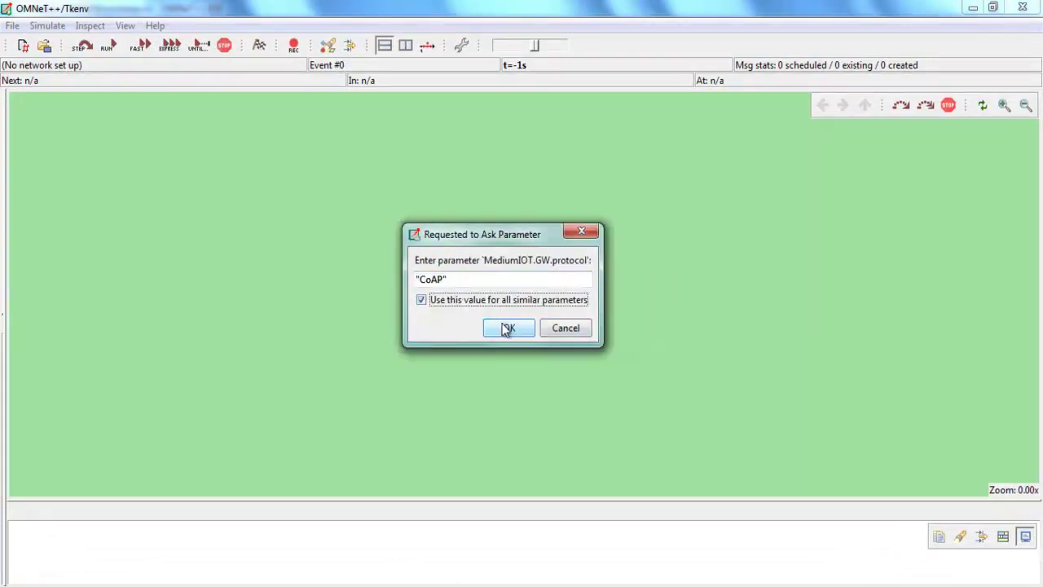
{"action": "left_click", "coordinate": [507, 328]}
{"action": "left_click", "coordinate": [557, 328]}
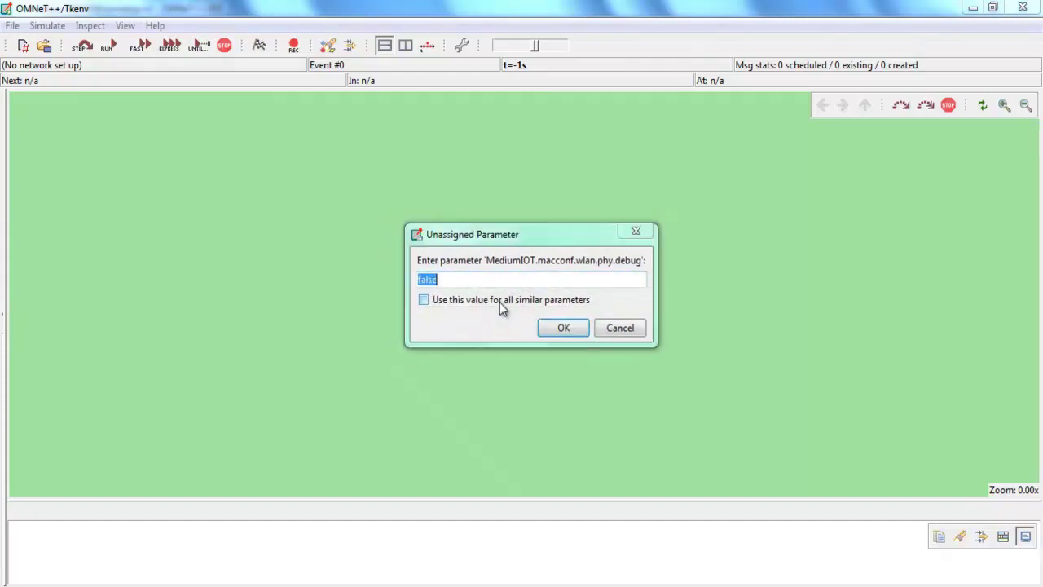
{"action": "left_click", "coordinate": [498, 299]}
{"action": "left_click", "coordinate": [561, 328]}
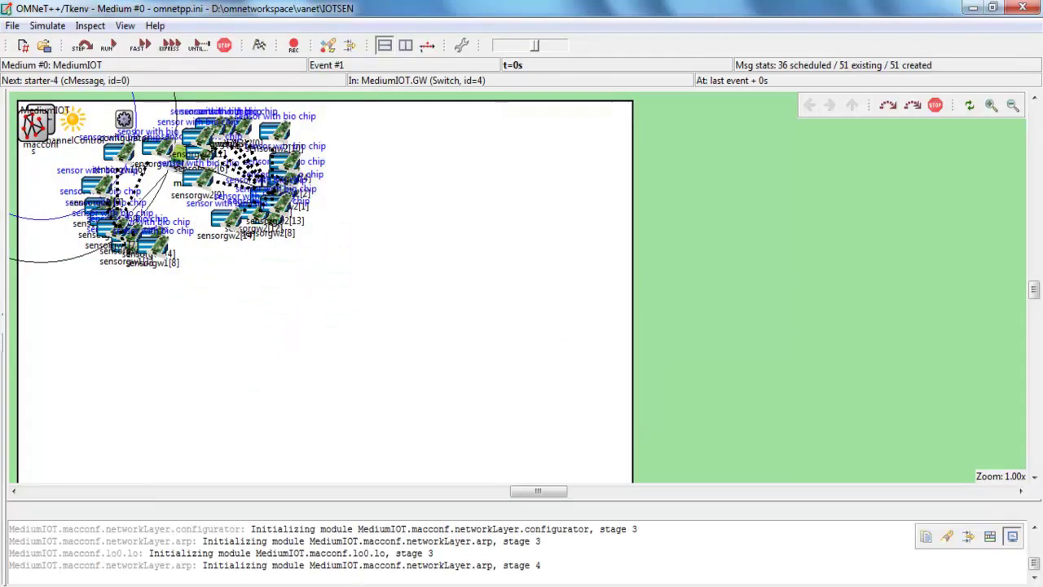
Highlight the medium scenario's description in the plan Notepad file, and switch back to the Tkenv simulation.
{"action": "mouse_move", "coordinate": [352, 580]}
{"action": "left_click", "coordinate": [497, 522]}
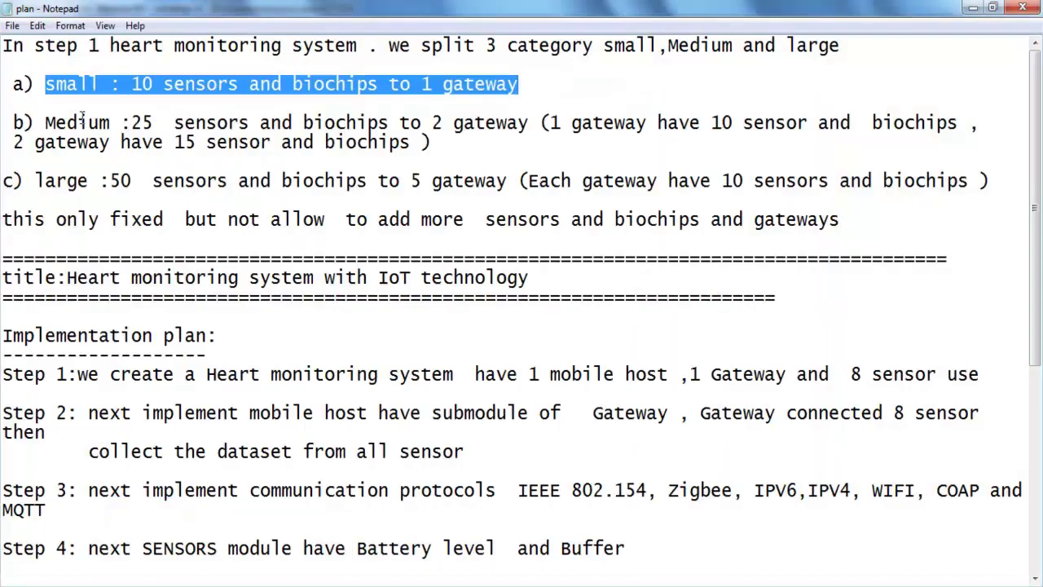
{"action": "left_click_drag", "start_coordinate": [47, 122], "coordinate": [413, 161]}
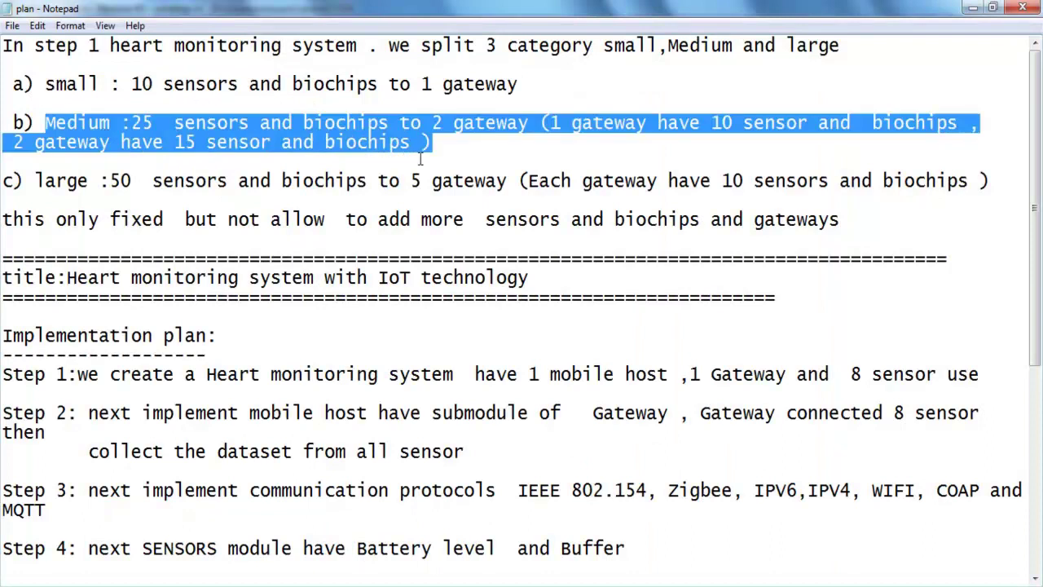
{"action": "key", "text": "alt+Tab"}
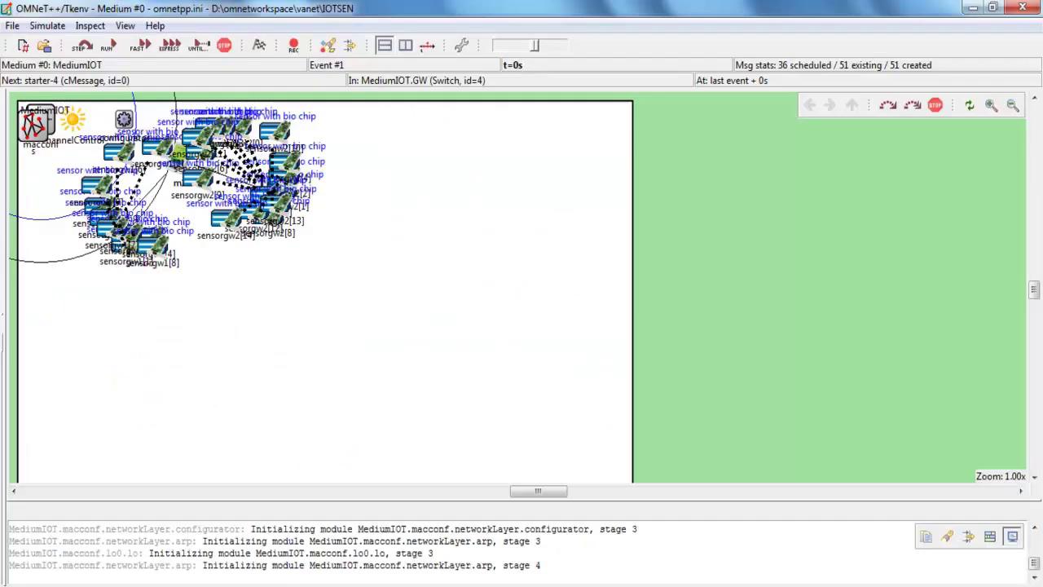
Run the Medium simulation and raise the animation speed to its maximum.
{"action": "left_click", "coordinate": [112, 50]}
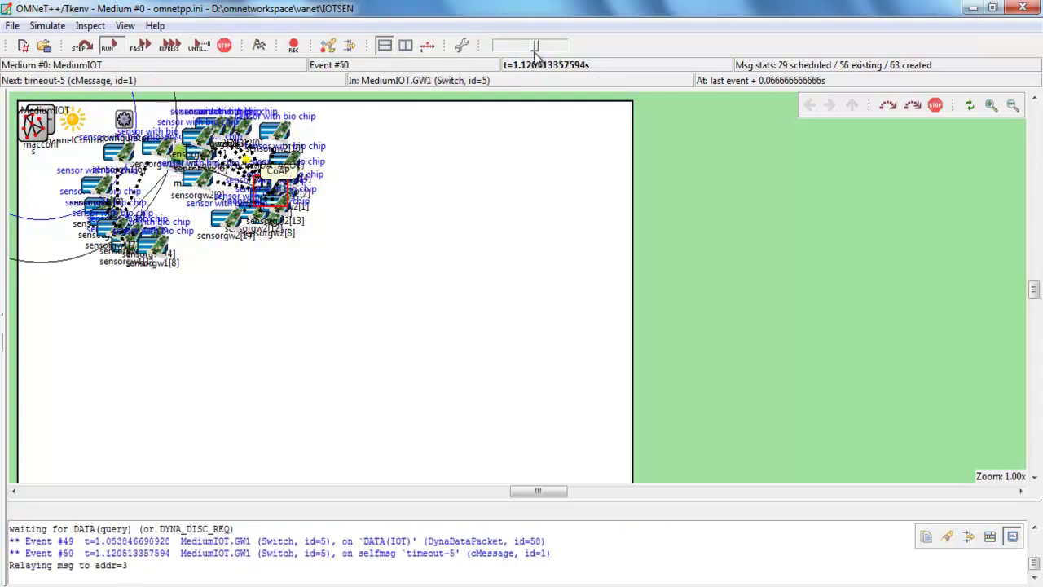
{"action": "left_click_drag", "start_coordinate": [535, 47], "coordinate": [563, 47]}
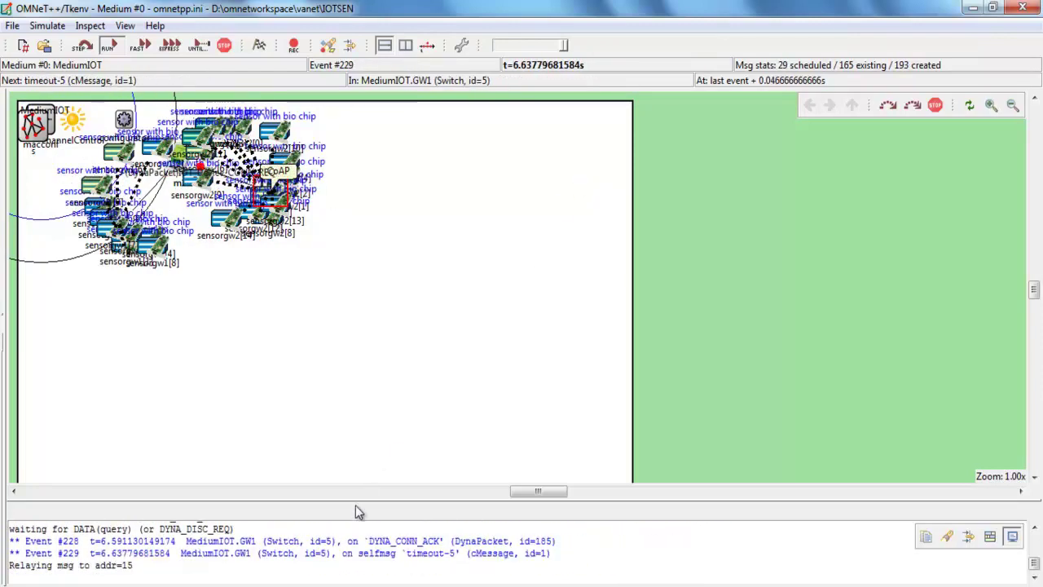
{"action": "left_click", "coordinate": [353, 585]}
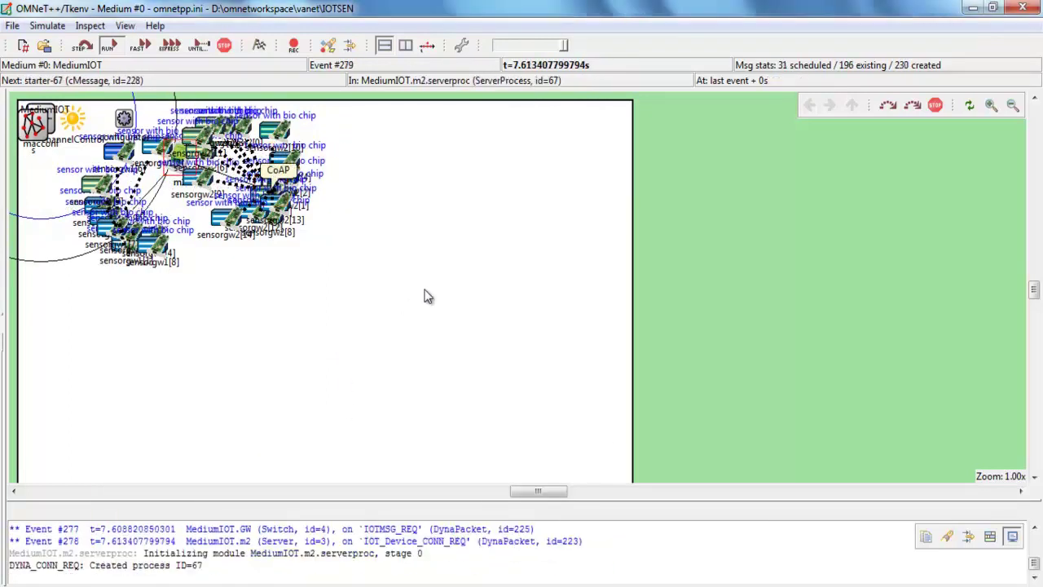
Stop the Medium simulation and close its window, concluding it with finish().
{"action": "left_click", "coordinate": [935, 106]}
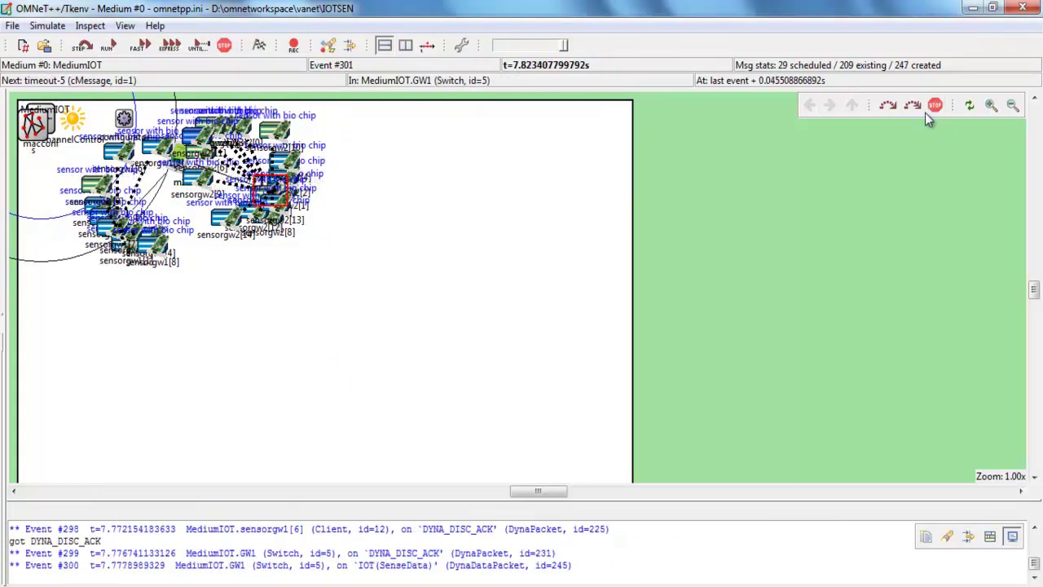
{"action": "left_click", "coordinate": [1024, 8]}
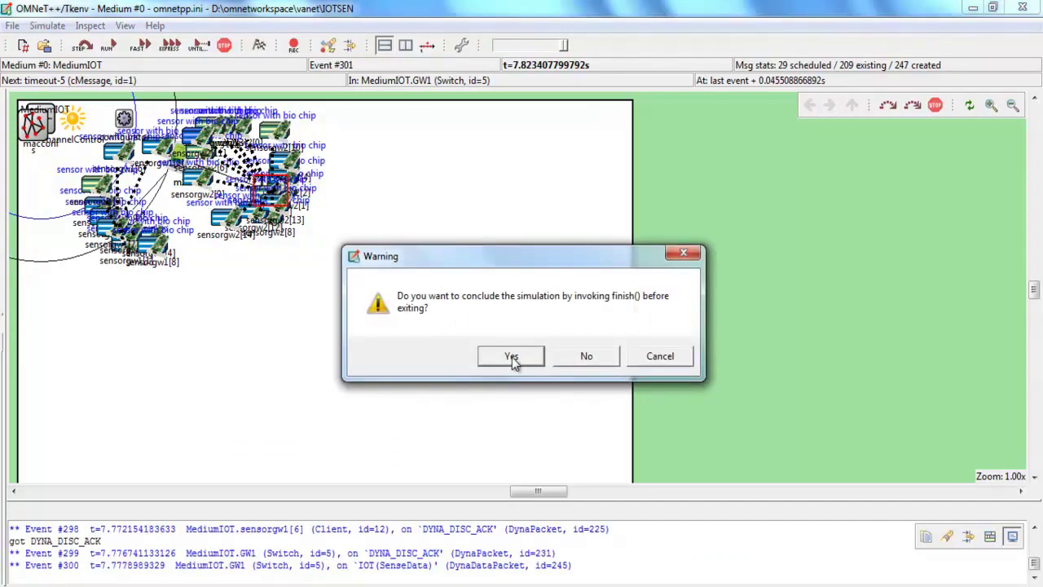
{"action": "left_click", "coordinate": [509, 354]}
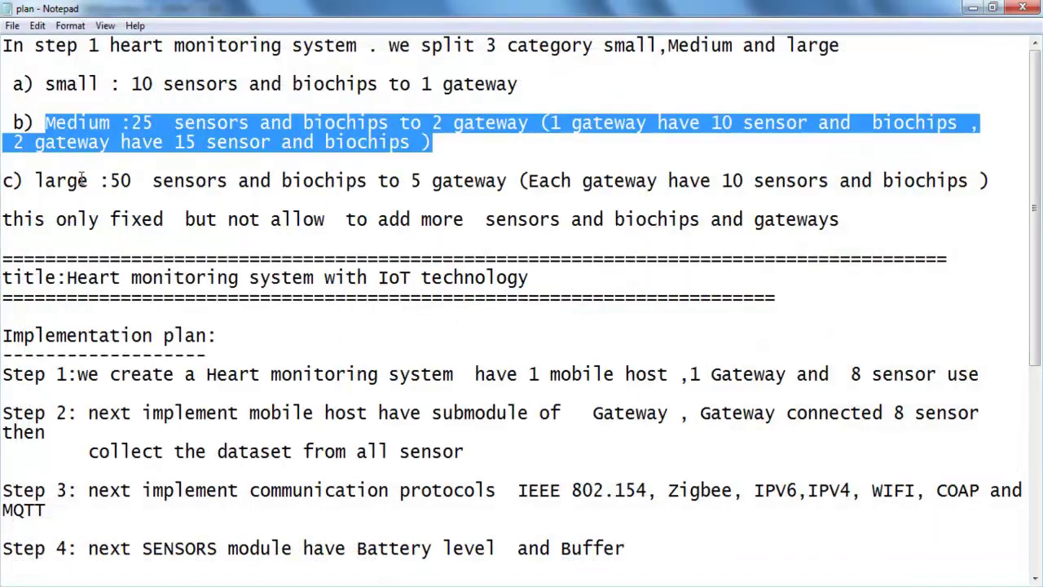
Highlight the large scenario's description and the fixed-size remark below it in the plan file, and switch to the OMNeT++ IDE.
{"action": "left_click_drag", "start_coordinate": [37, 181], "coordinate": [865, 235]}
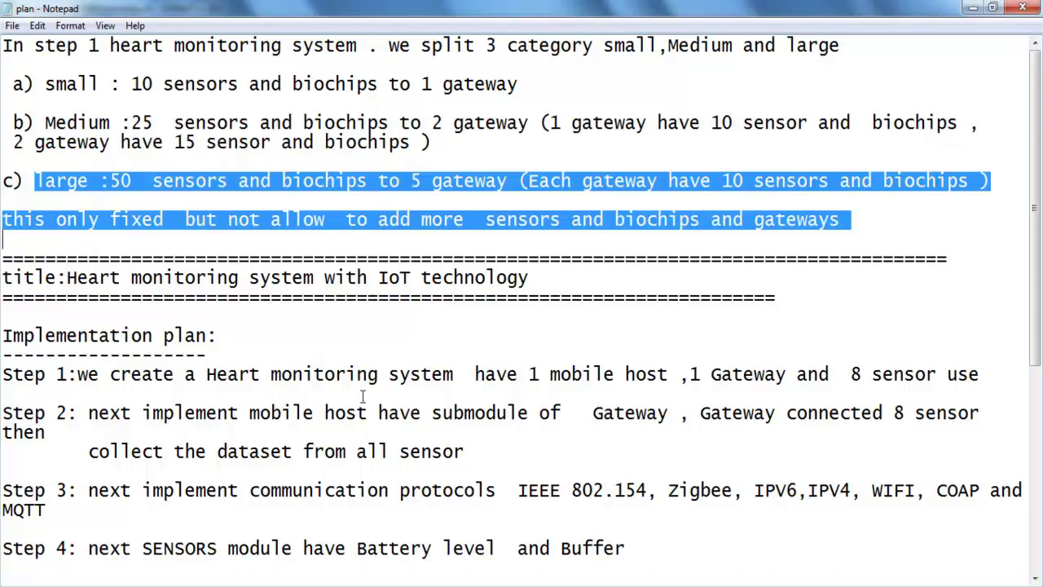
{"action": "key", "text": "alt+Tab"}
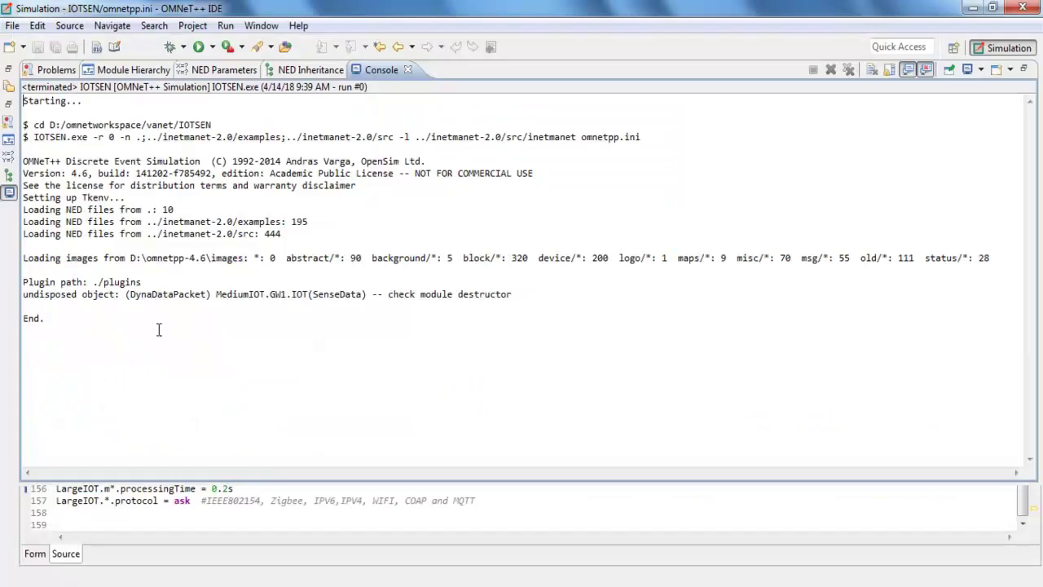
Launch the IOTSEN project as an OMNeT++ simulation and set up the Large configuration.
{"action": "left_click", "coordinate": [9, 87]}
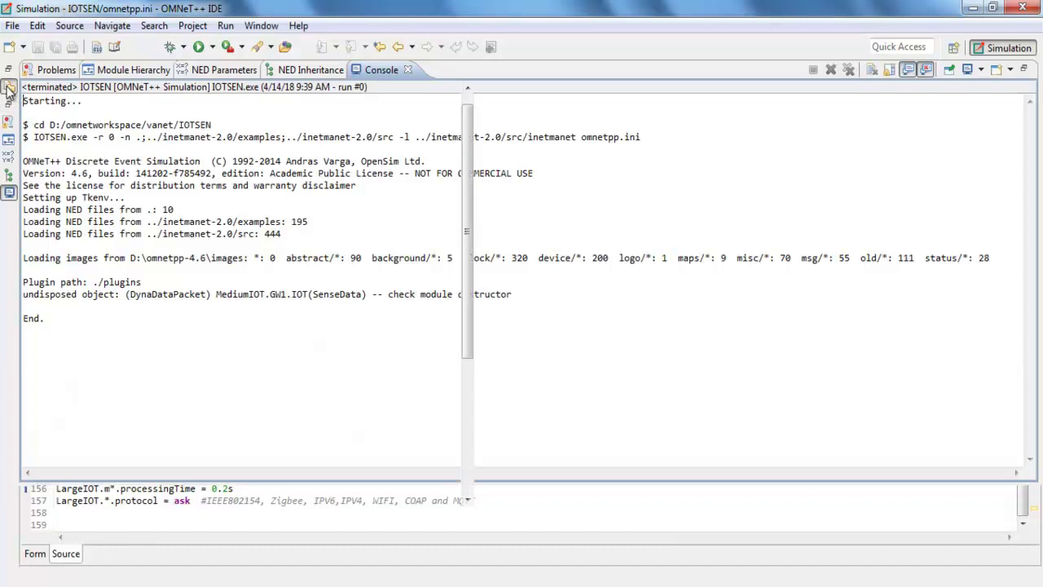
{"action": "right_click", "coordinate": [65, 97]}
{"action": "mouse_move", "coordinate": [163, 530]}
{"action": "left_click", "coordinate": [371, 548]}
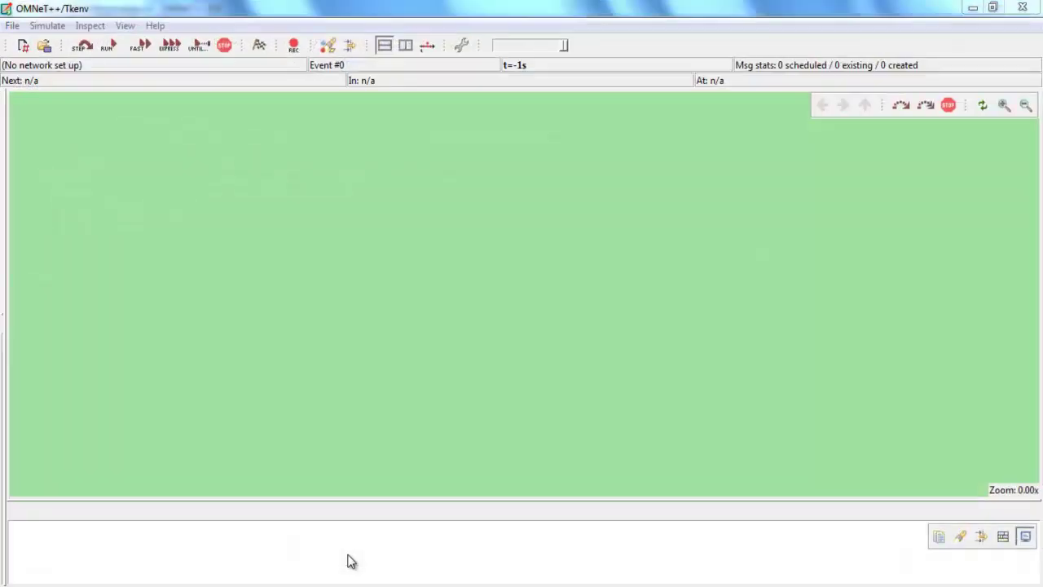
{"action": "left_click", "coordinate": [632, 278]}
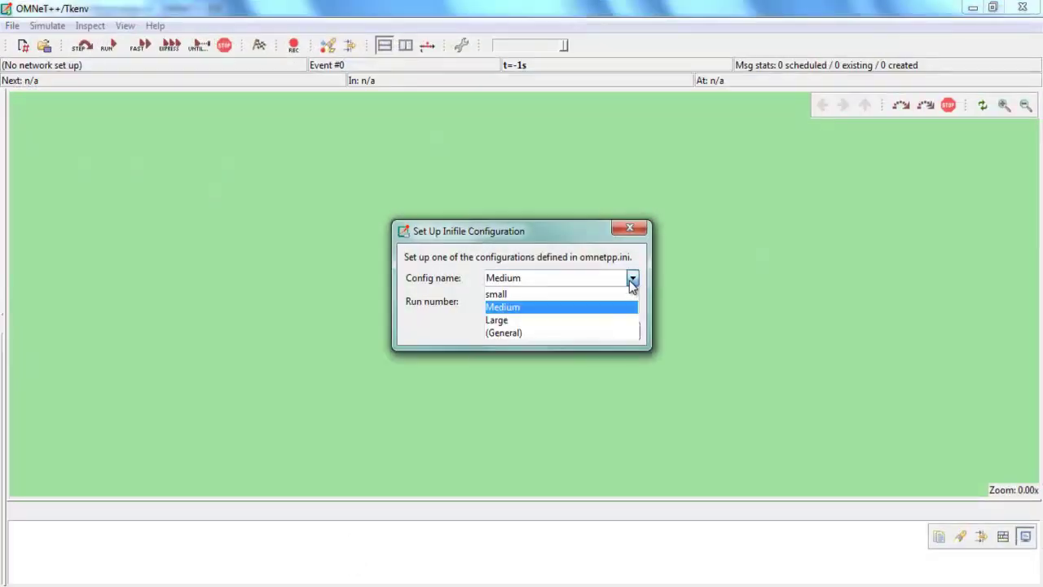
{"action": "left_click", "coordinate": [549, 318]}
{"action": "left_click", "coordinate": [553, 333]}
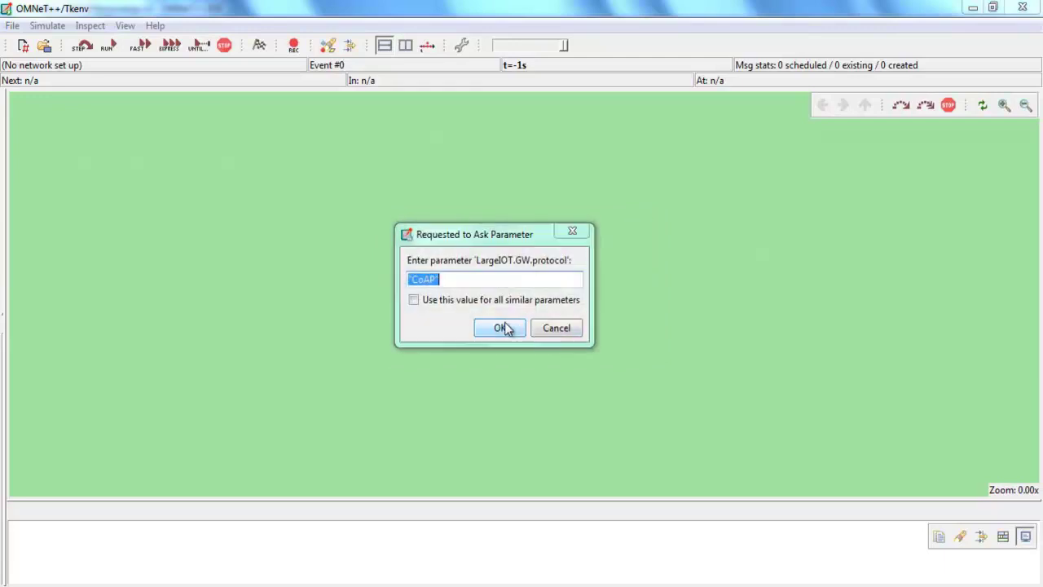
Set the LargeIOT.GW protocol parameter to "zigbee" and accept the remaining protocol requests, reusing the value for similar parameters.
{"action": "left_click", "coordinate": [437, 278]}
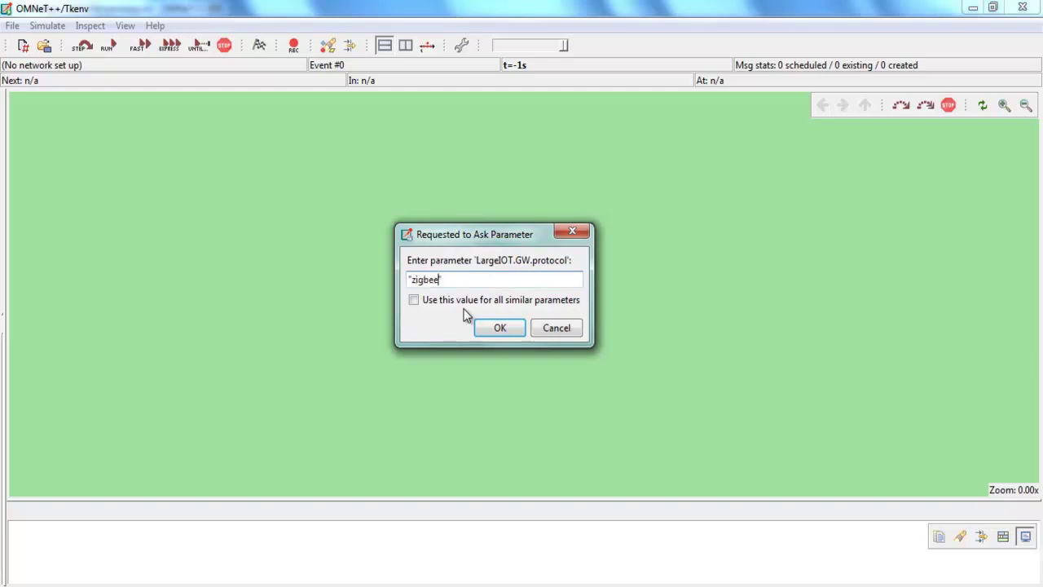
{"action": "left_click", "coordinate": [476, 311]}
{"action": "left_click", "coordinate": [492, 326]}
{"action": "left_click", "coordinate": [472, 303]}
{"action": "left_click", "coordinate": [542, 327]}
{"action": "left_click", "coordinate": [481, 299]}
{"action": "left_click", "coordinate": [548, 327]}
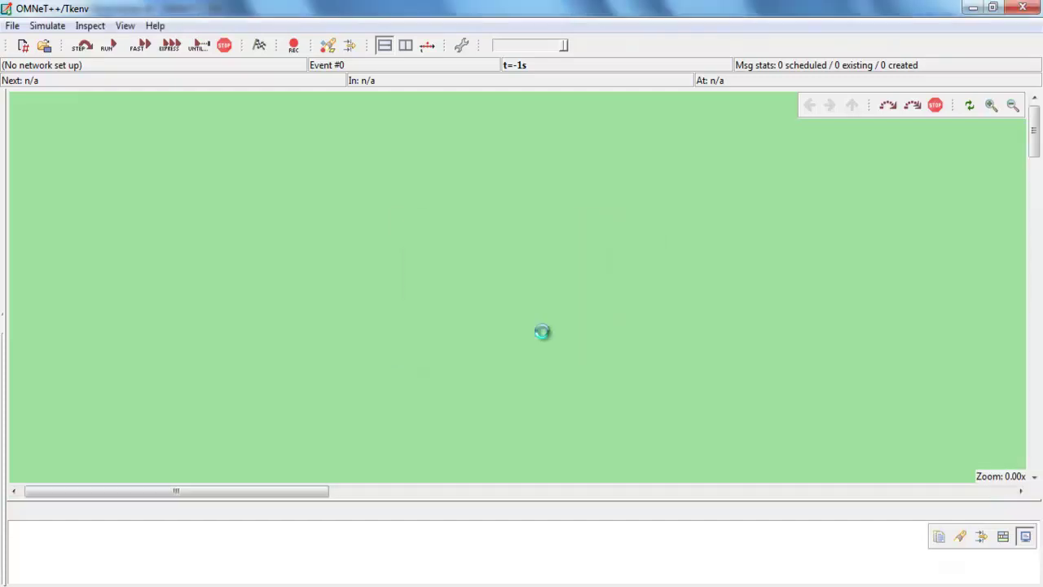
Run the Large simulation, then stop it and close its window, concluding it with finish().
{"action": "left_click_drag", "start_coordinate": [323, 394], "coordinate": [450, 411]}
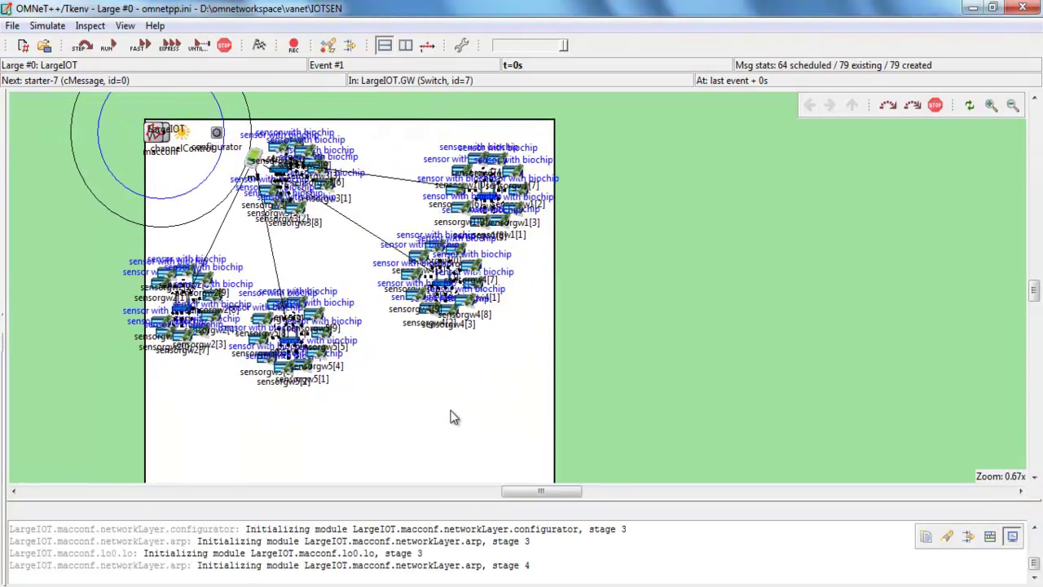
{"action": "left_click", "coordinate": [113, 48]}
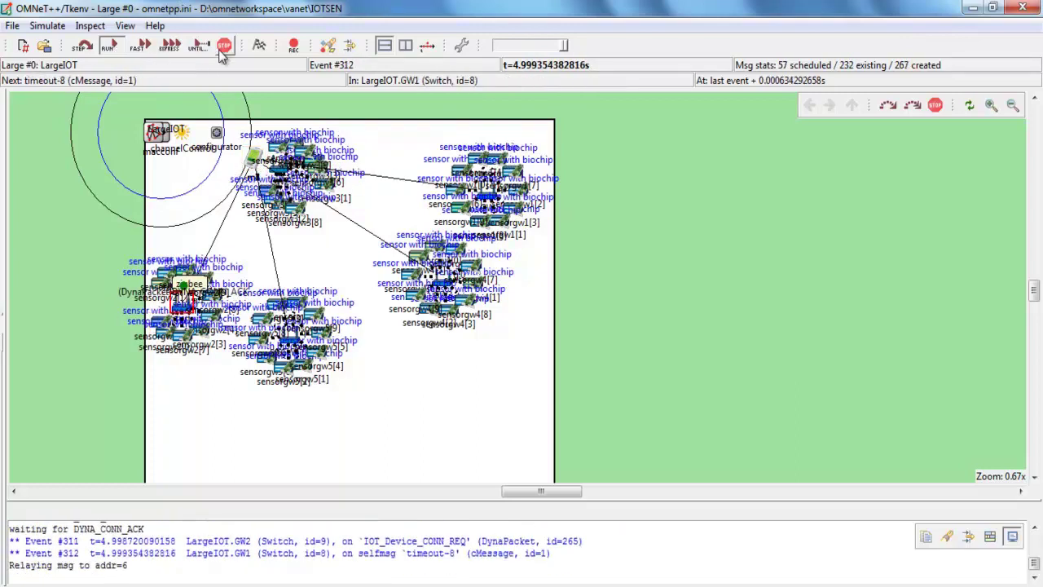
{"action": "left_click", "coordinate": [1022, 8]}
{"action": "left_click", "coordinate": [514, 352]}
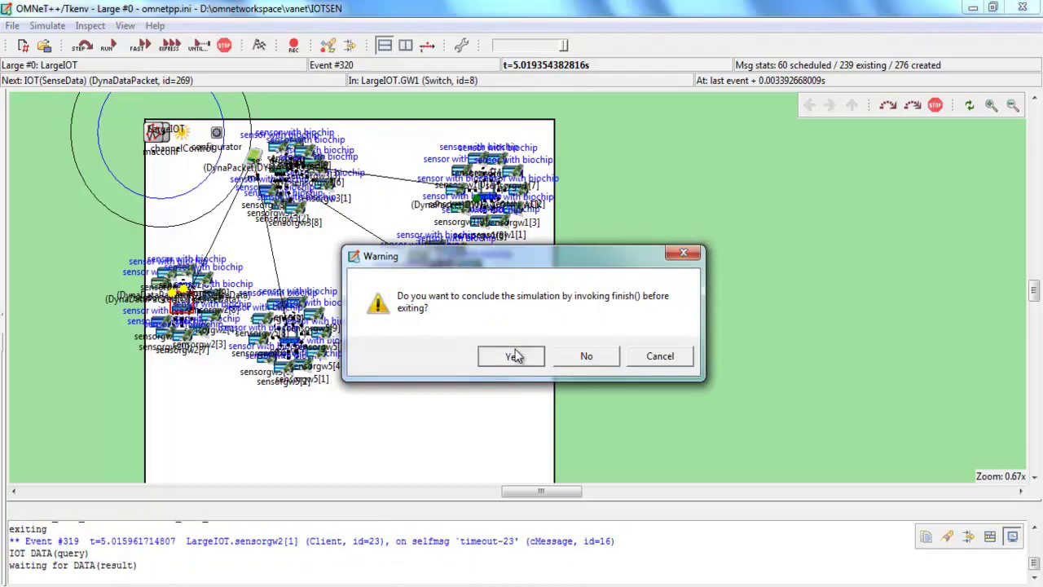
Highlight the step 6 list of results to plot in the plan Notepad file, and switch back to the OMNeT++ IDE.
{"action": "mouse_move", "coordinate": [361, 574]}
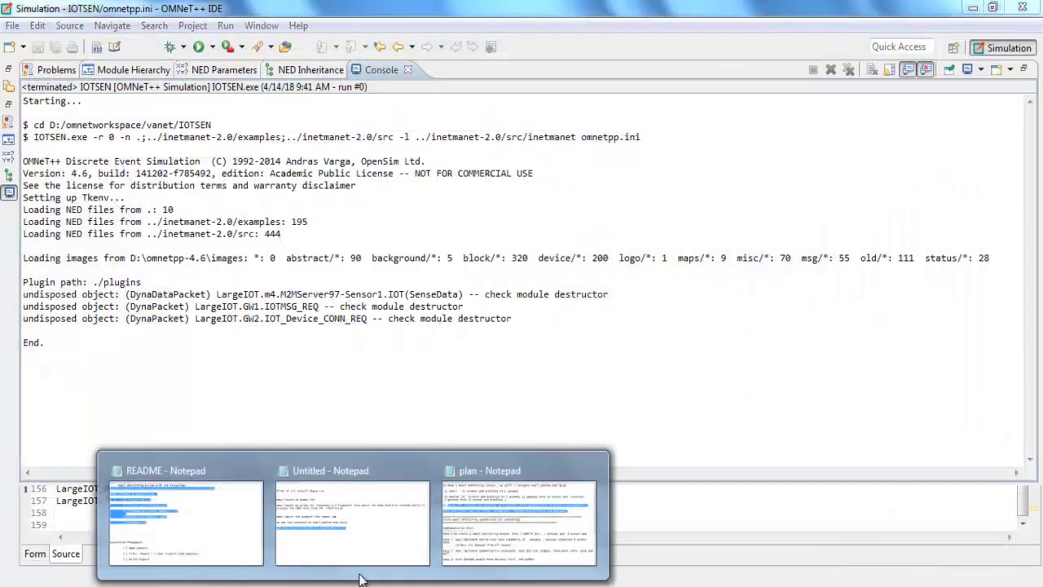
{"action": "left_click", "coordinate": [517, 478]}
{"action": "scroll", "coordinate": [318, 387], "scroll_direction": "down", "scroll_amount": 3}
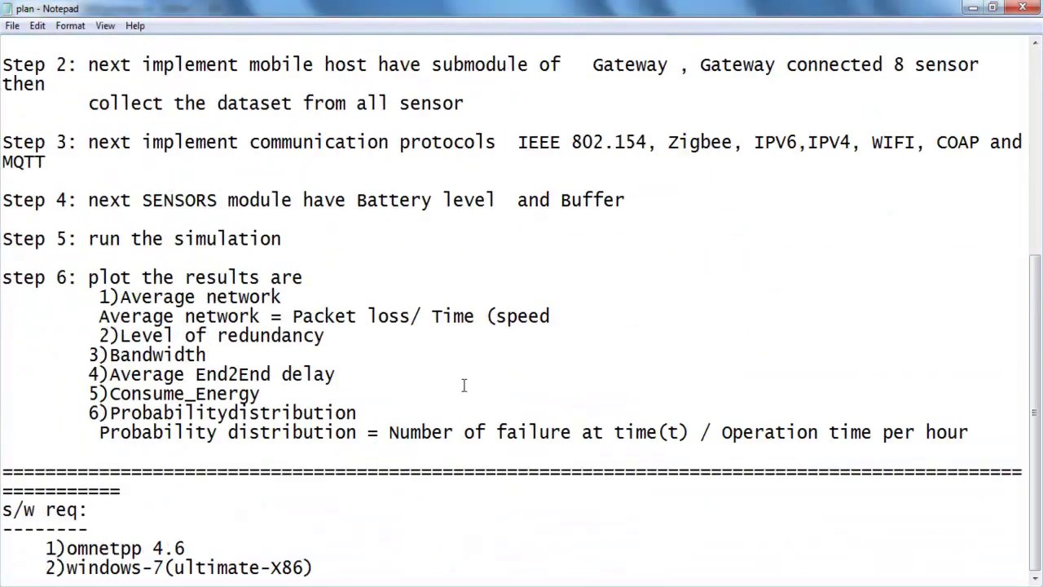
{"action": "left_click_drag", "start_coordinate": [964, 431], "coordinate": [3, 279]}
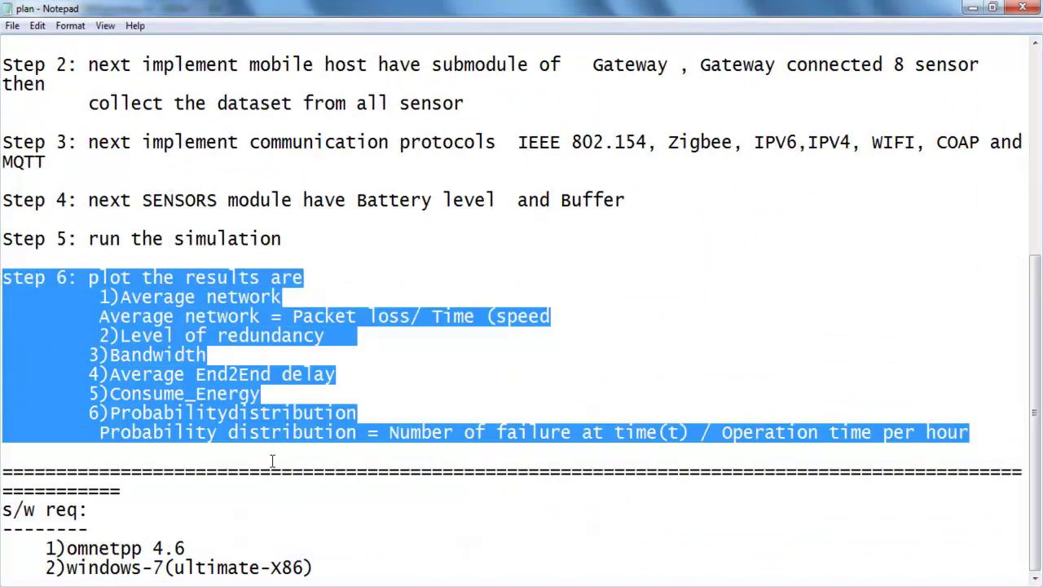
{"action": "left_click", "coordinate": [334, 532]}
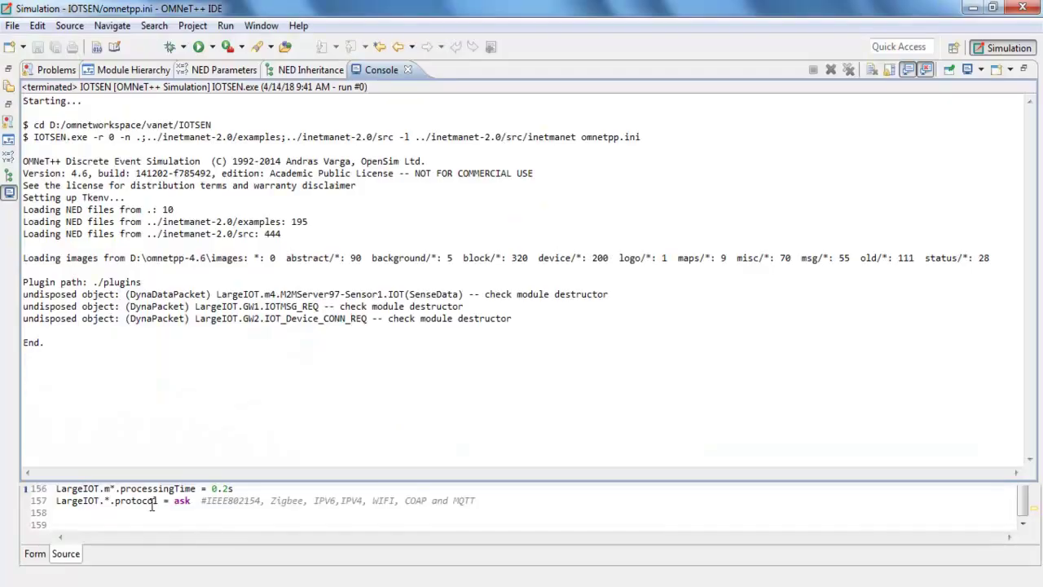
Close the omnetpp.ini editor and create the analysis file BW.anf in the IOTSEN folder from BW.vec.
{"action": "left_click", "coordinate": [151, 508]}
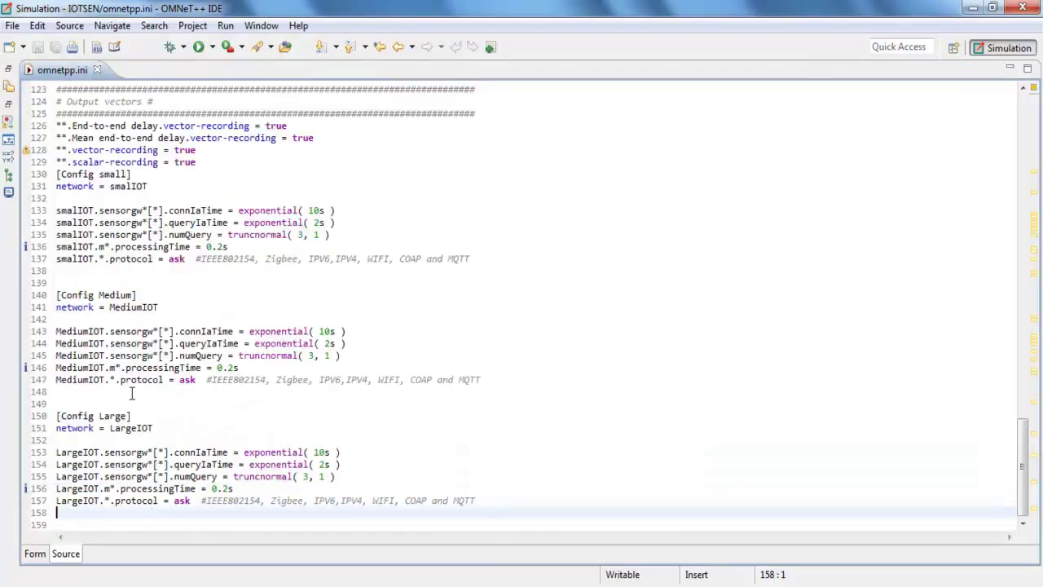
{"action": "left_click", "coordinate": [96, 70]}
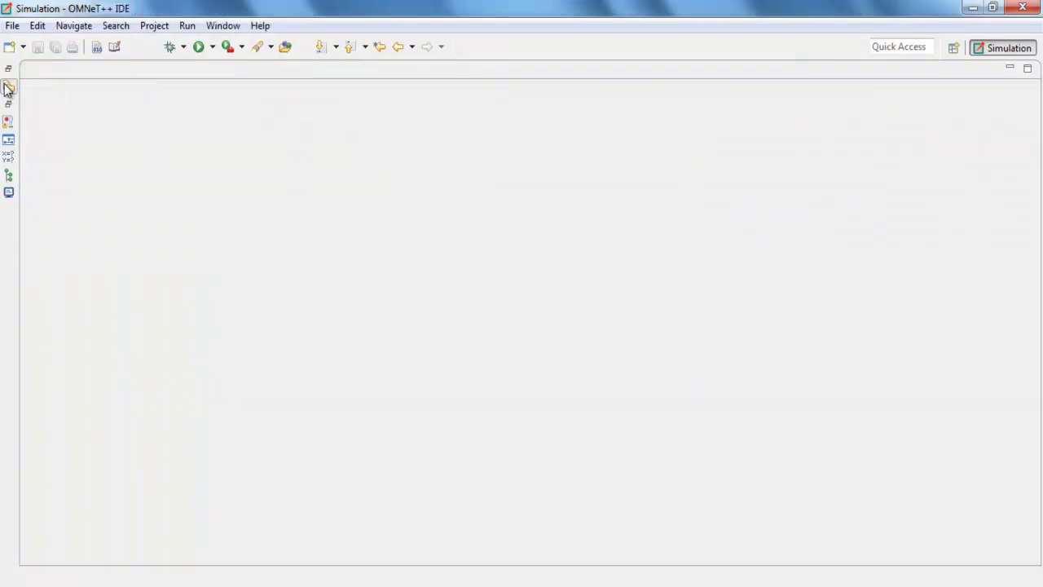
{"action": "left_click", "coordinate": [7, 88]}
{"action": "scroll", "coordinate": [242, 304], "scroll_direction": "down", "scroll_amount": 3}
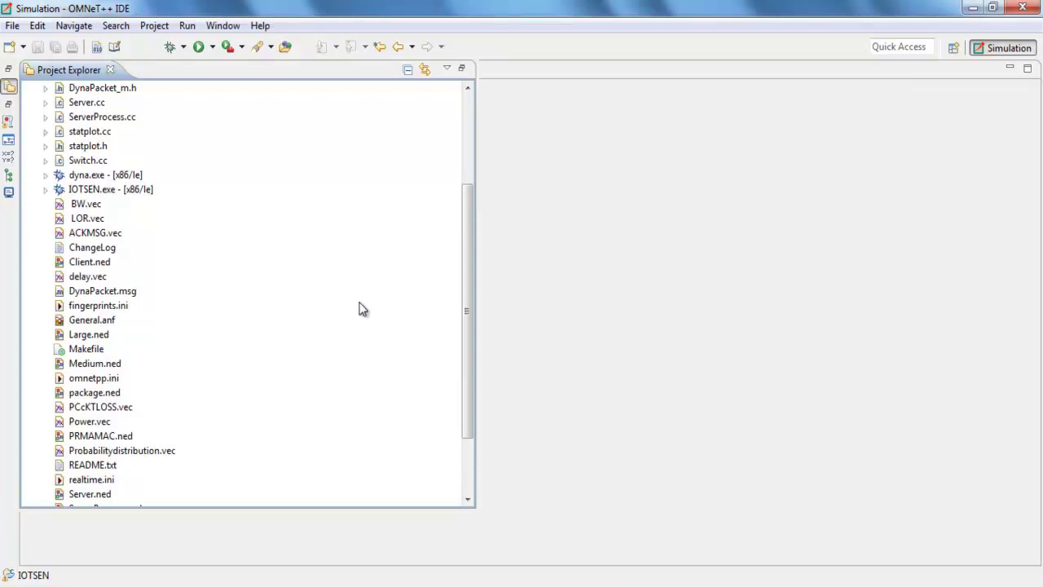
{"action": "double_click", "coordinate": [87, 204]}
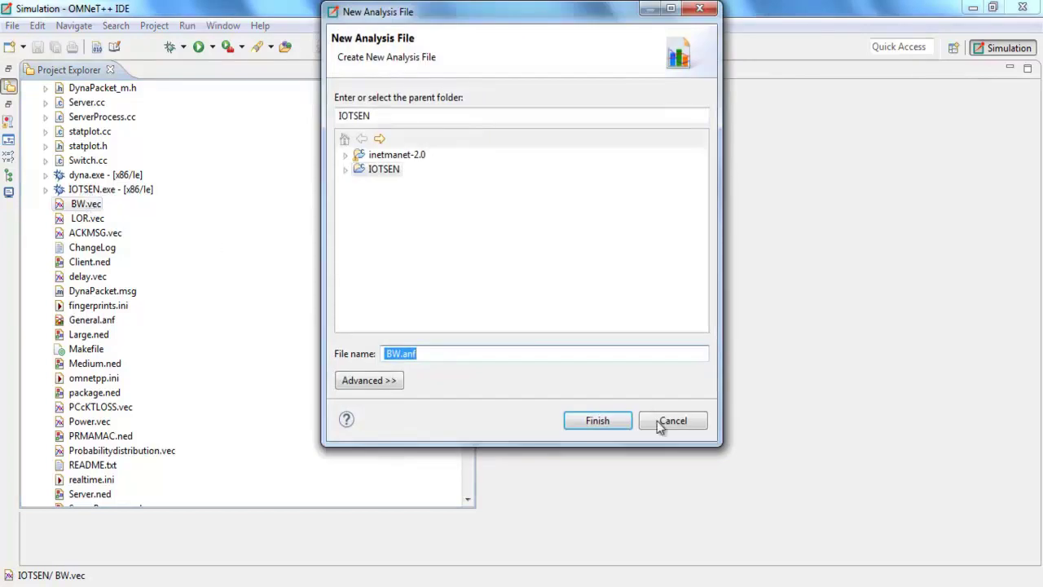
{"action": "left_click", "coordinate": [596, 423]}
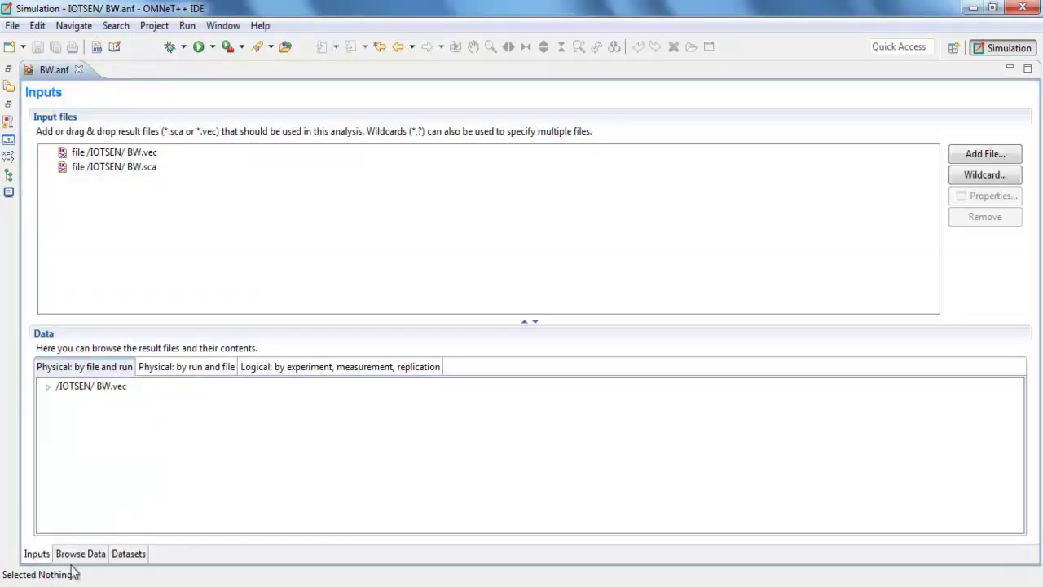
Plot the Bandwidth vectors from the BW.anf data, show the protocol legend, and close the chart.
{"action": "left_click", "coordinate": [85, 554]}
{"action": "left_click", "coordinate": [38, 198]}
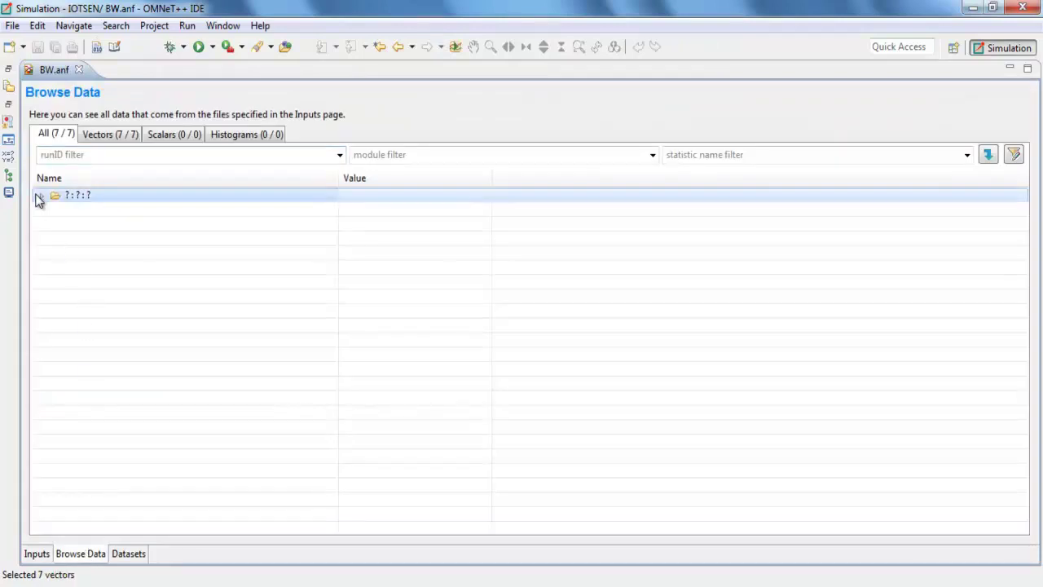
{"action": "left_click", "coordinate": [41, 198]}
{"action": "left_click", "coordinate": [96, 209]}
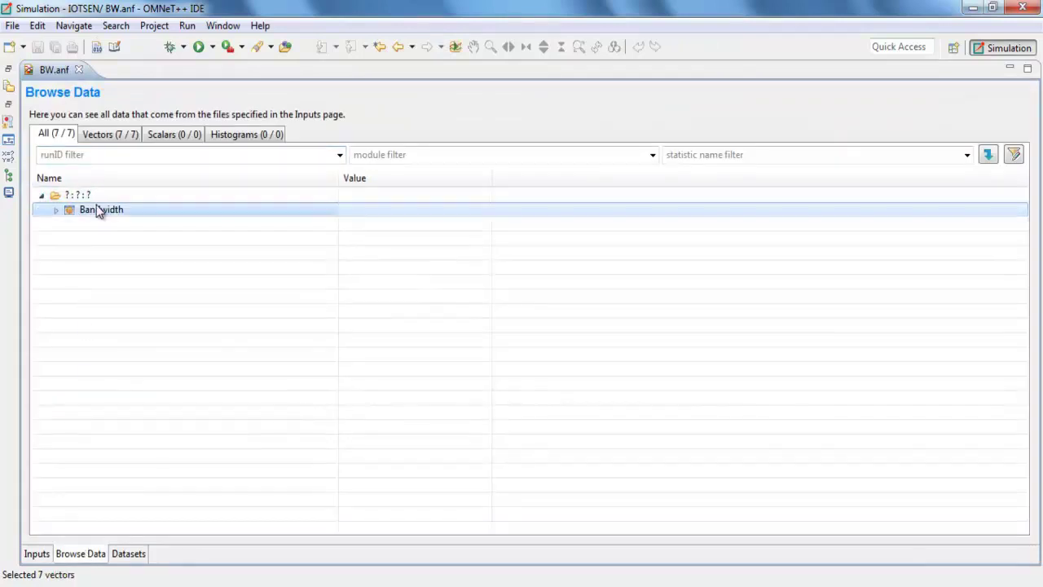
{"action": "double_click", "coordinate": [96, 209]}
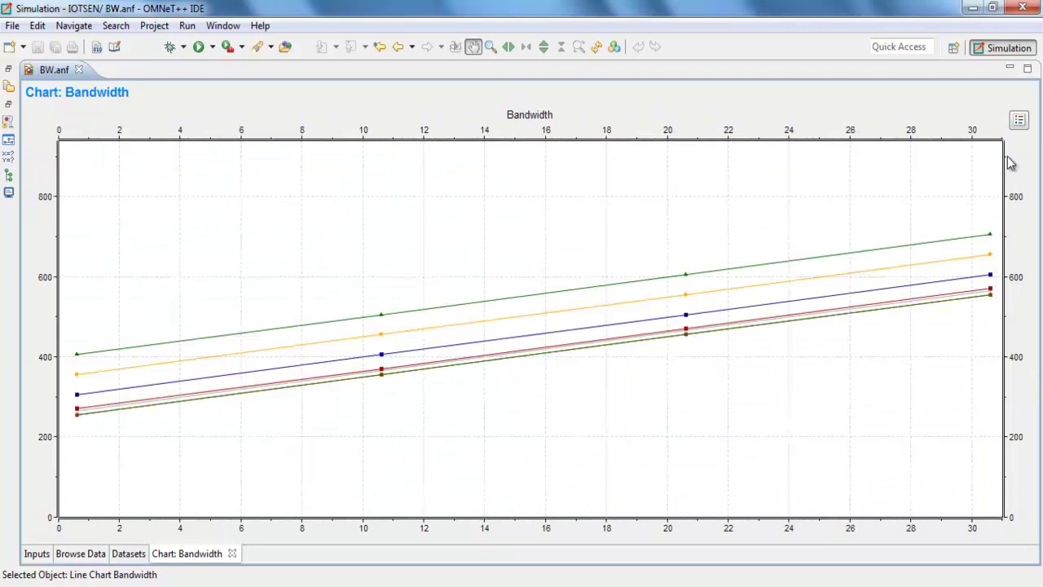
{"action": "left_click", "coordinate": [1019, 121]}
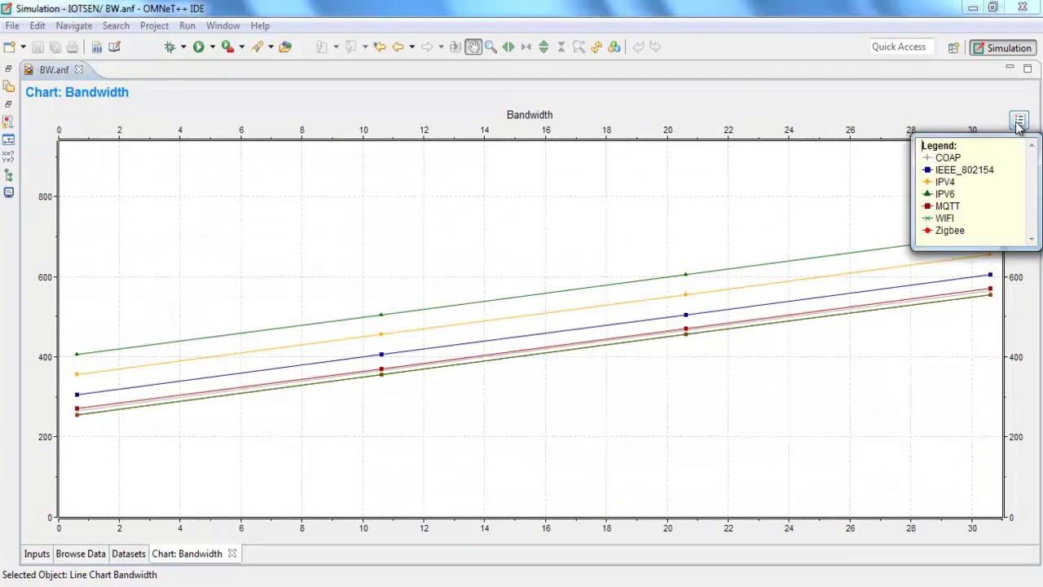
{"action": "left_click", "coordinate": [232, 553]}
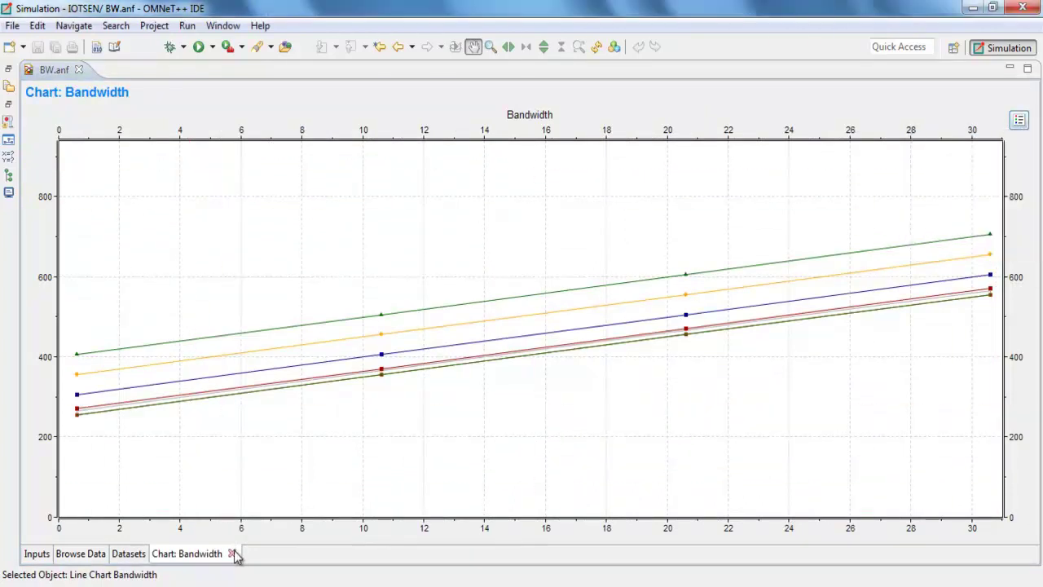
Create the analysis file delay.anf in the IOTSEN folder from delay.vec.
{"action": "left_click", "coordinate": [9, 87]}
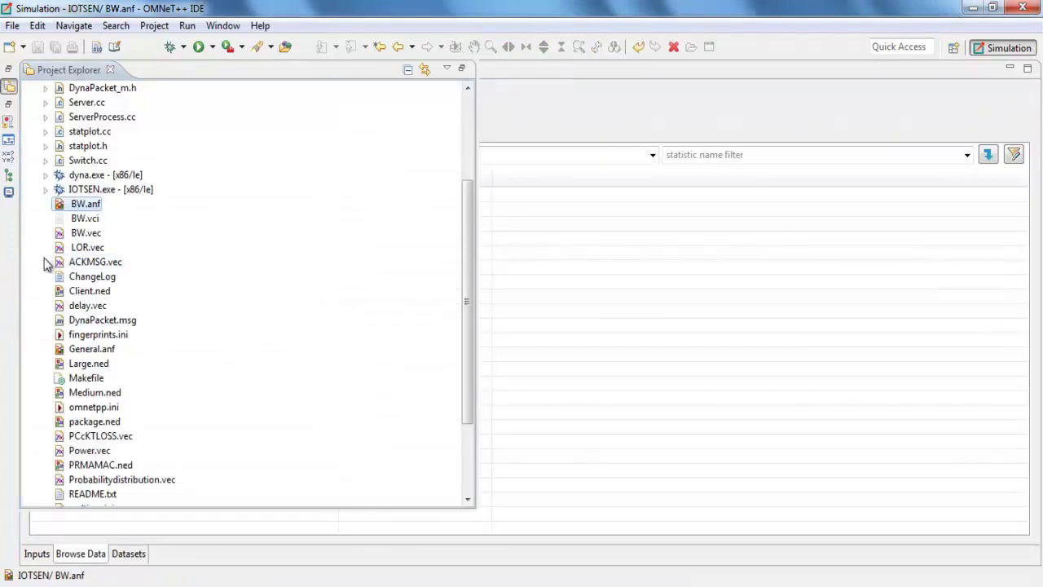
{"action": "double_click", "coordinate": [67, 306]}
{"action": "left_click", "coordinate": [595, 423]}
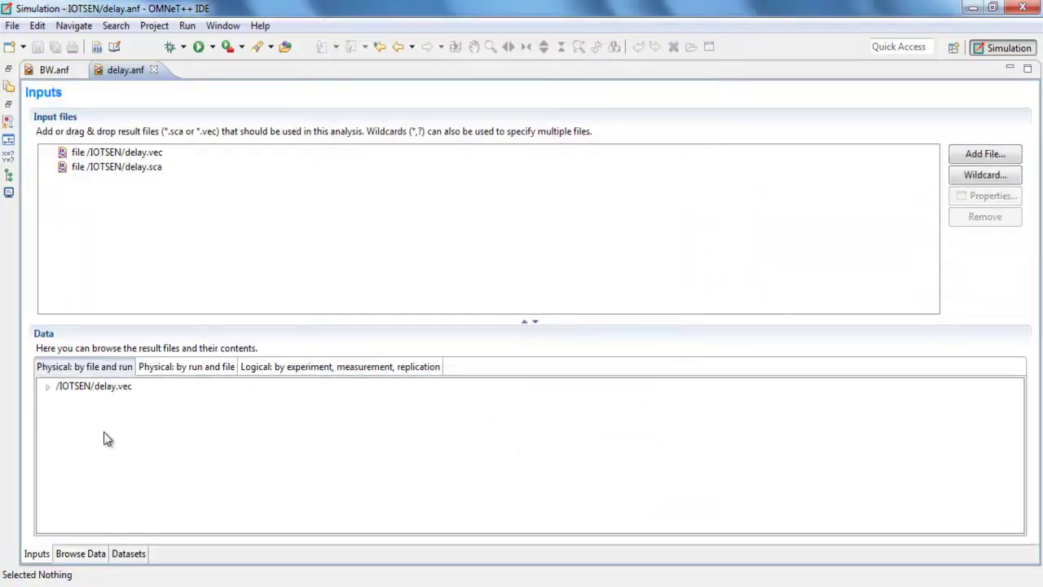
Plot the End2End vectors from the delay.anf data, show the protocol legend, and close the chart.
{"action": "left_click", "coordinate": [81, 555]}
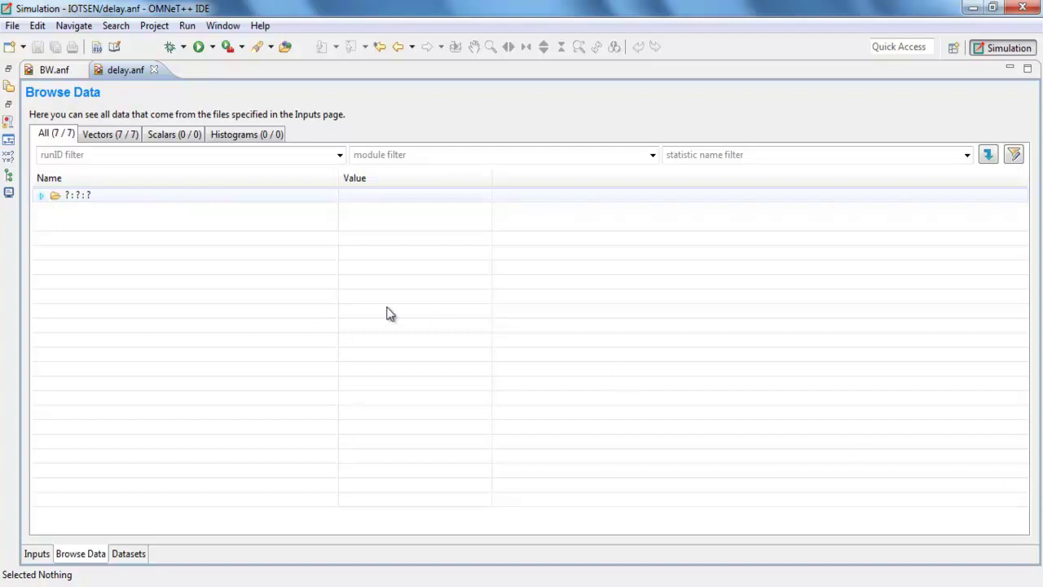
{"action": "left_click", "coordinate": [41, 196]}
{"action": "double_click", "coordinate": [98, 210]}
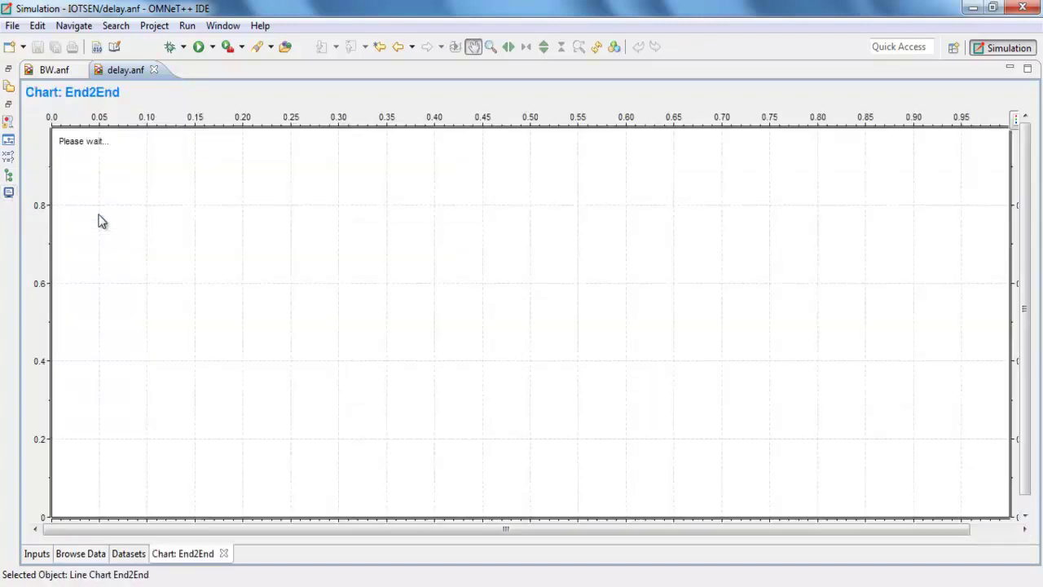
{"action": "mouse_move", "coordinate": [1022, 127]}
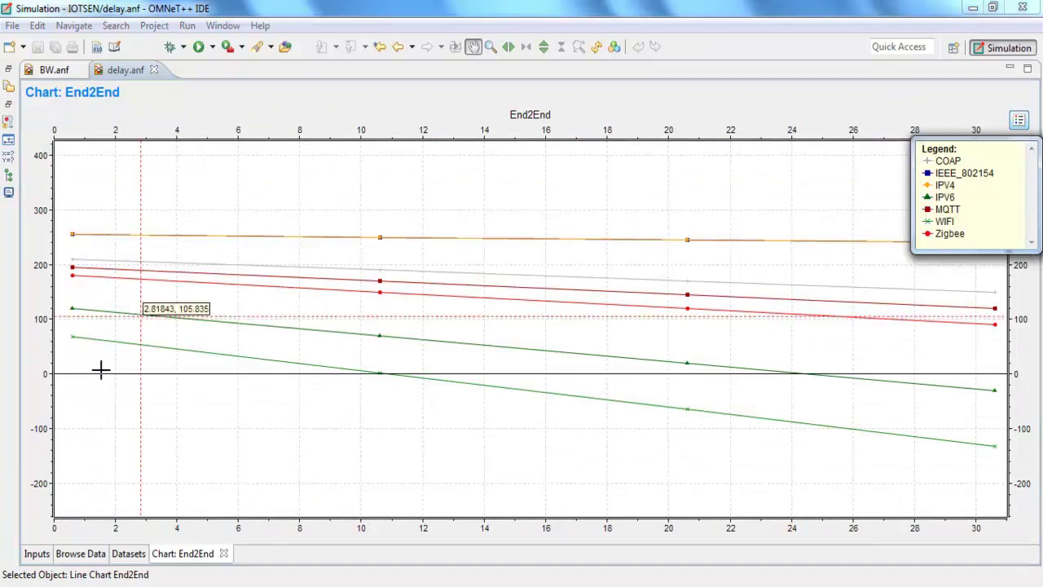
{"action": "left_click", "coordinate": [223, 553]}
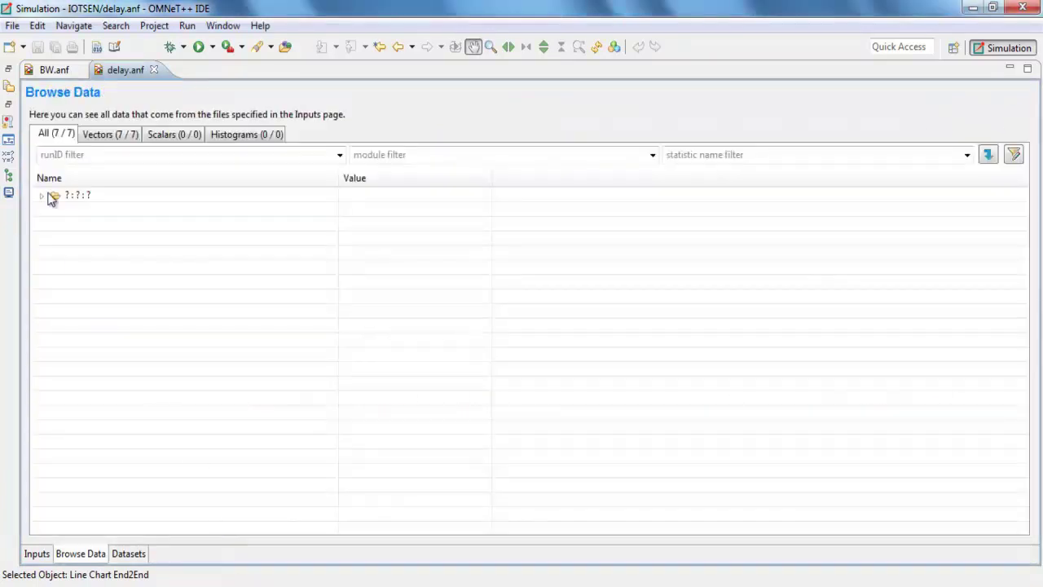
Create the analysis file PCcKTLOSS.anf in the IOTSEN folder from PCcKTLOSS.vec.
{"action": "left_click", "coordinate": [8, 86]}
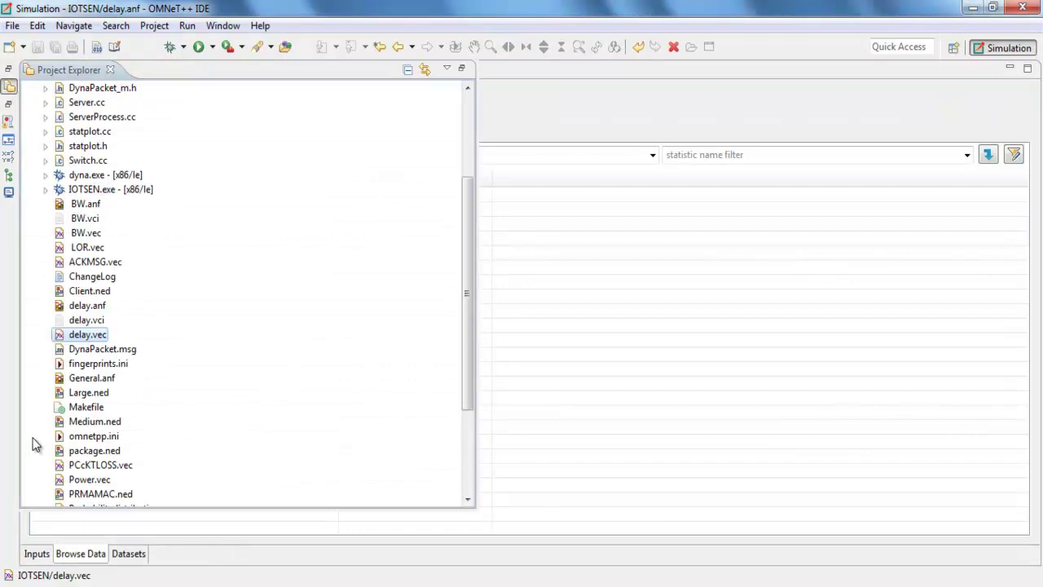
{"action": "double_click", "coordinate": [79, 469]}
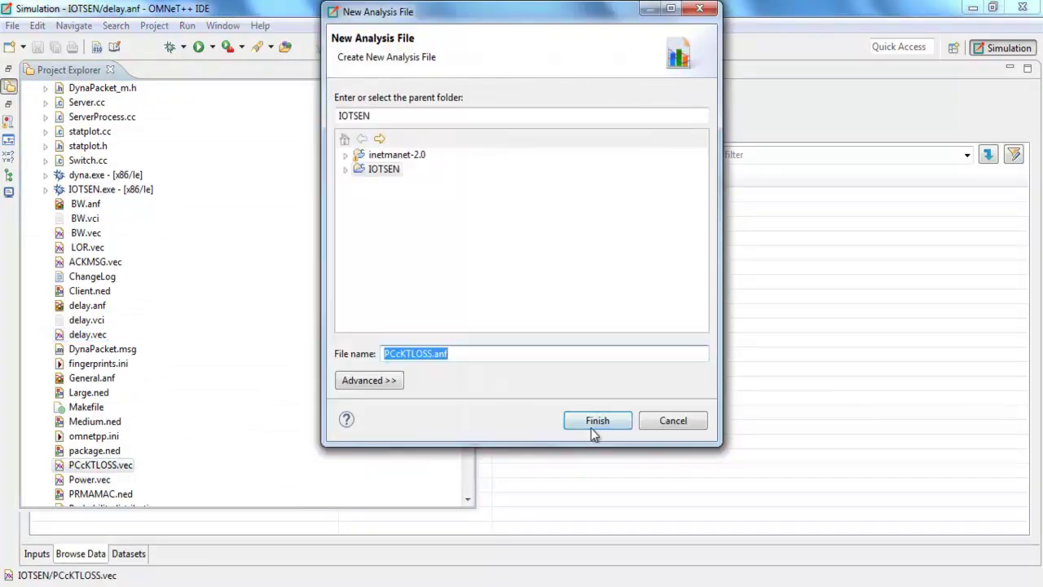
{"action": "left_click", "coordinate": [592, 427]}
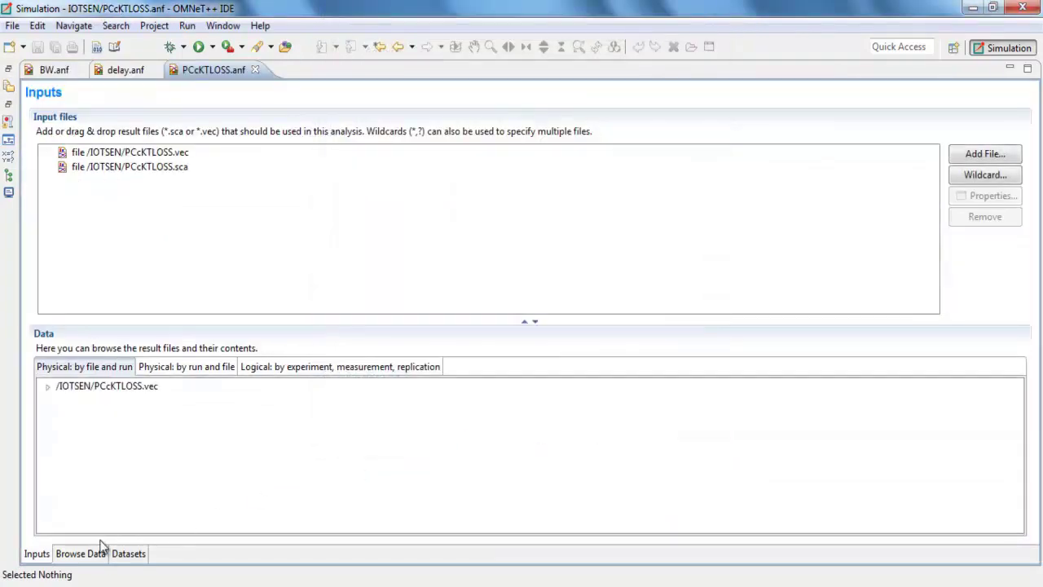
Plot the Packet_loss_average_network vectors from the PCcKTLOSS.anf data and show the protocol legend.
{"action": "left_click", "coordinate": [92, 557]}
{"action": "left_click", "coordinate": [42, 195]}
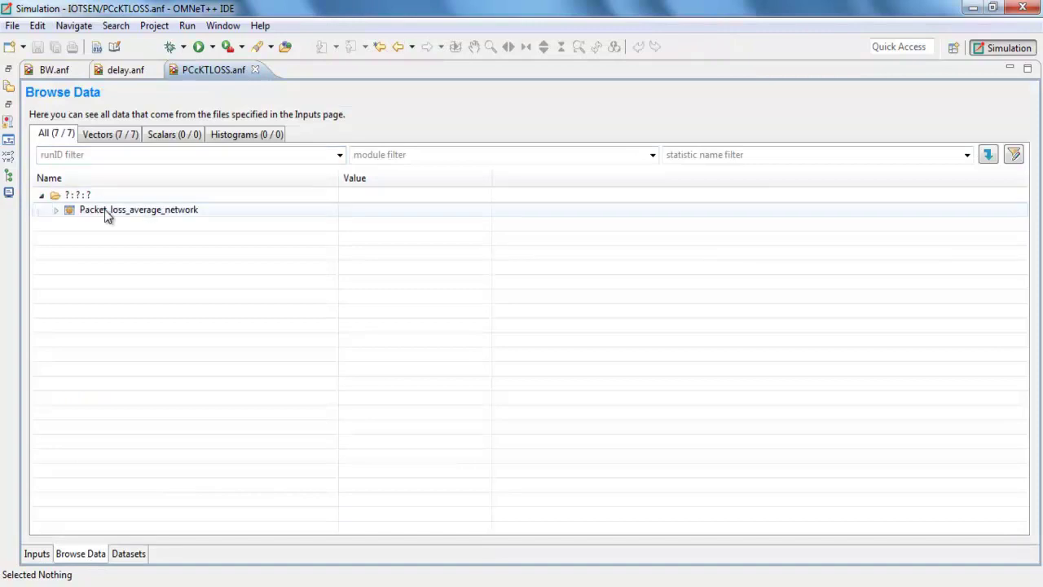
{"action": "left_click", "coordinate": [41, 195]}
{"action": "double_click", "coordinate": [117, 210]}
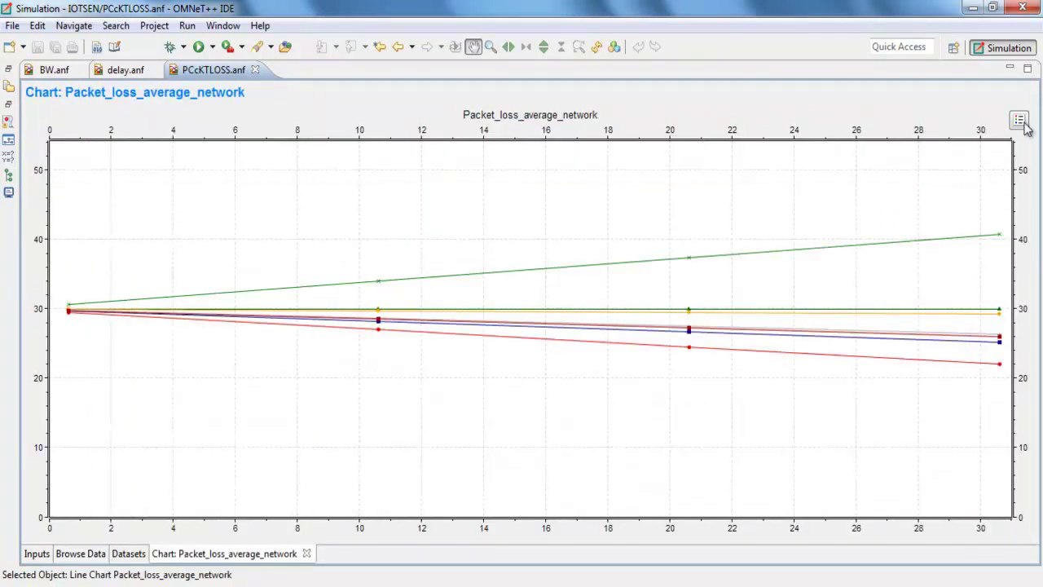
{"action": "mouse_move", "coordinate": [1027, 128]}
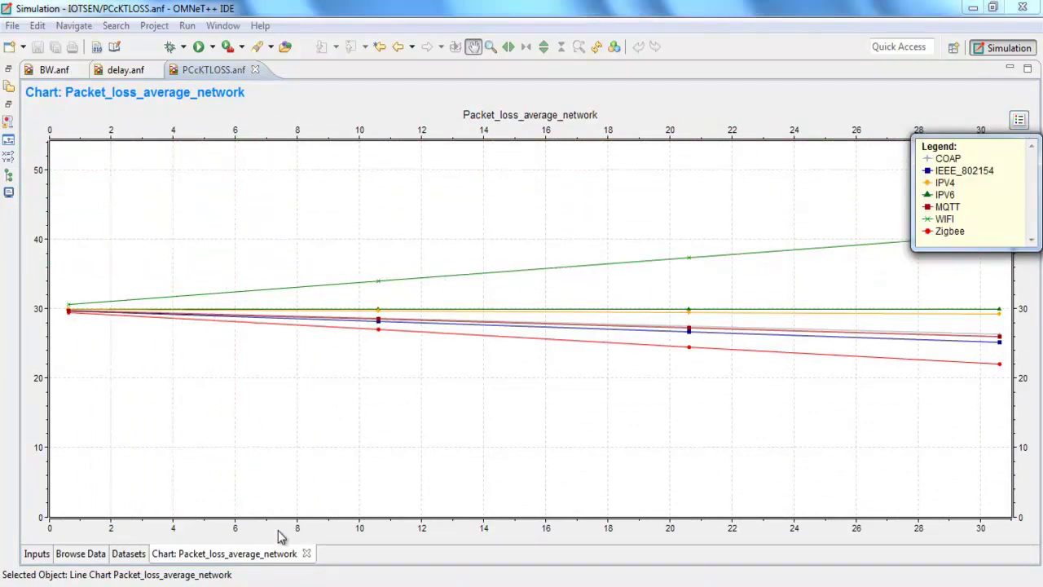
Close the packet loss chart and create the analysis file Power.anf in the IOTSEN folder from Power.vec.
{"action": "left_click", "coordinate": [307, 553]}
{"action": "left_click", "coordinate": [8, 85]}
{"action": "scroll", "coordinate": [71, 299], "scroll_direction": "down", "scroll_amount": 2}
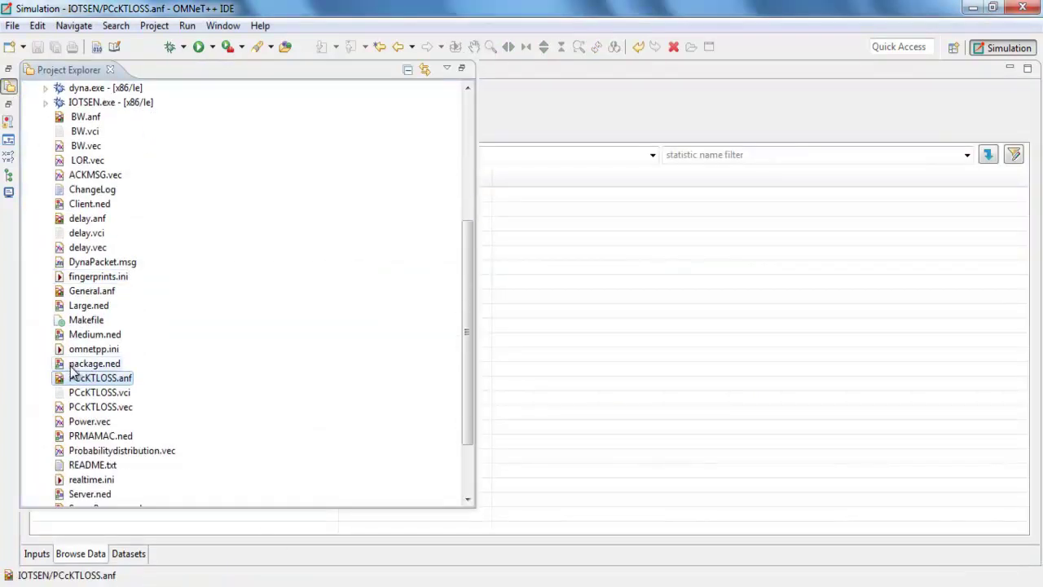
{"action": "left_click", "coordinate": [81, 423]}
{"action": "double_click", "coordinate": [81, 425]}
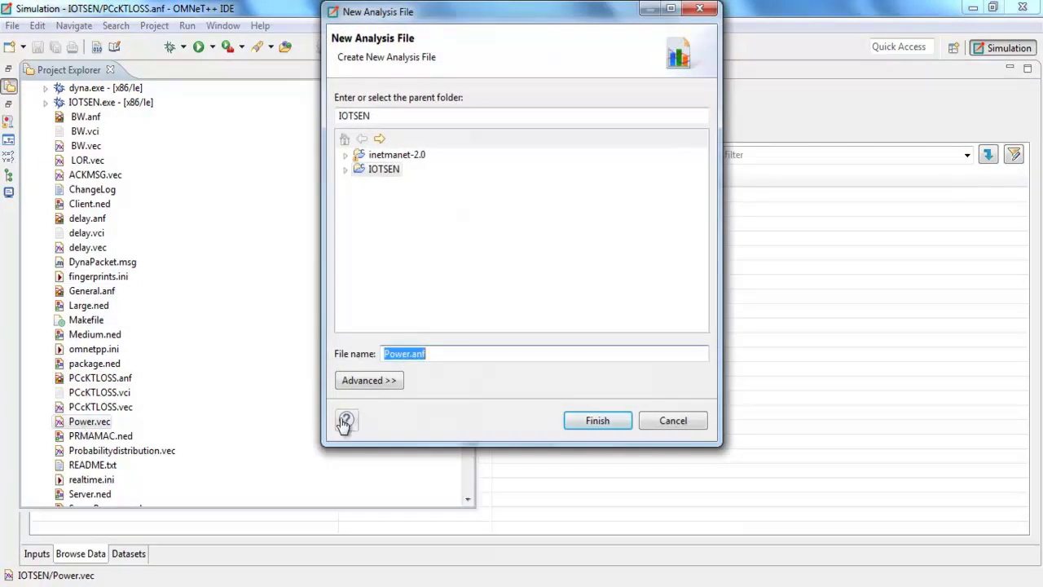
{"action": "left_click", "coordinate": [599, 423]}
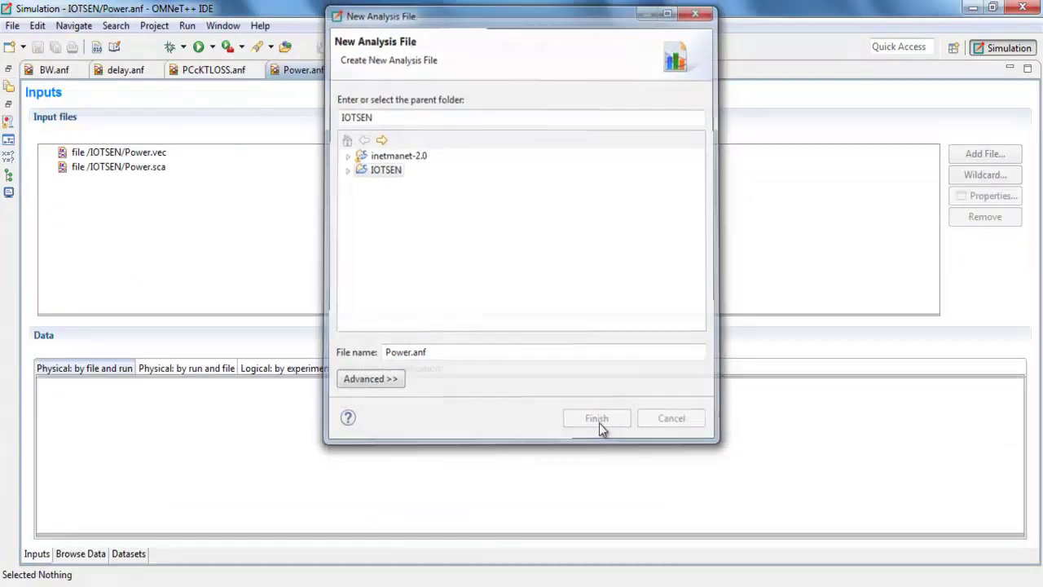
Plot the Consume_Energy vectors from the Power.anf data, show the protocol legend, and close the chart.
{"action": "left_click", "coordinate": [80, 553]}
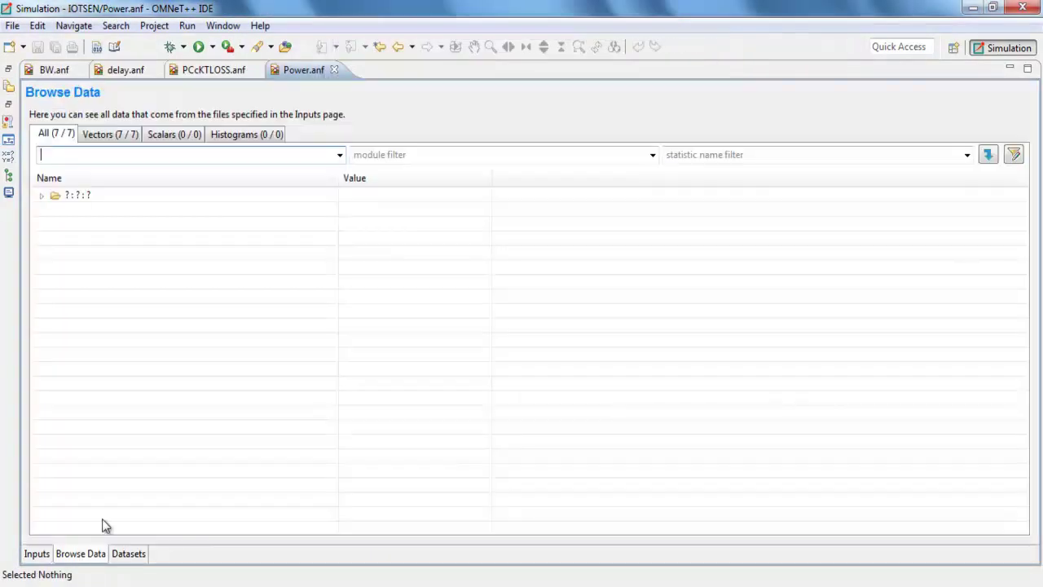
{"action": "left_click", "coordinate": [41, 196]}
{"action": "double_click", "coordinate": [102, 212]}
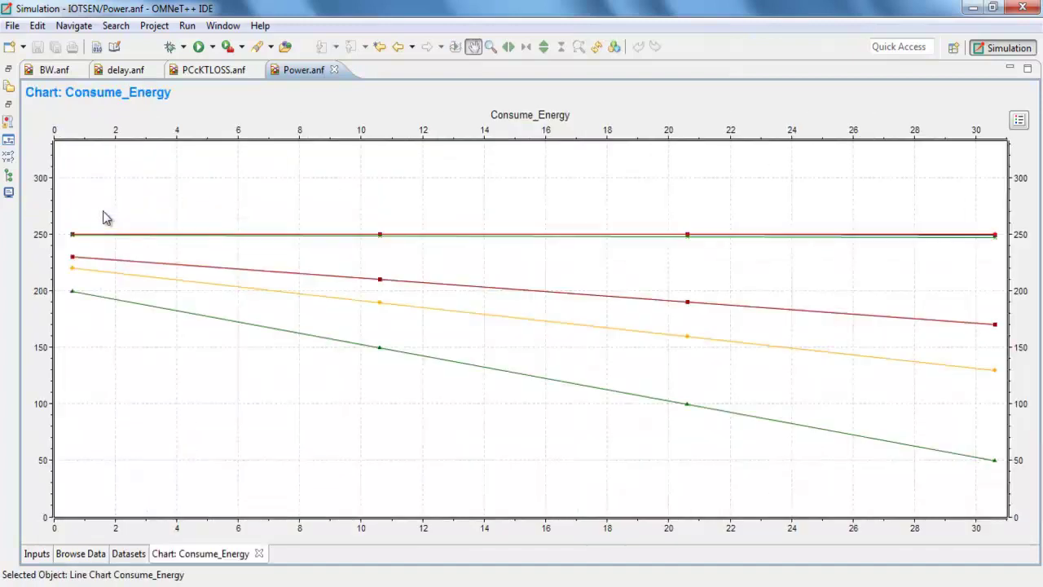
{"action": "mouse_move", "coordinate": [1019, 120]}
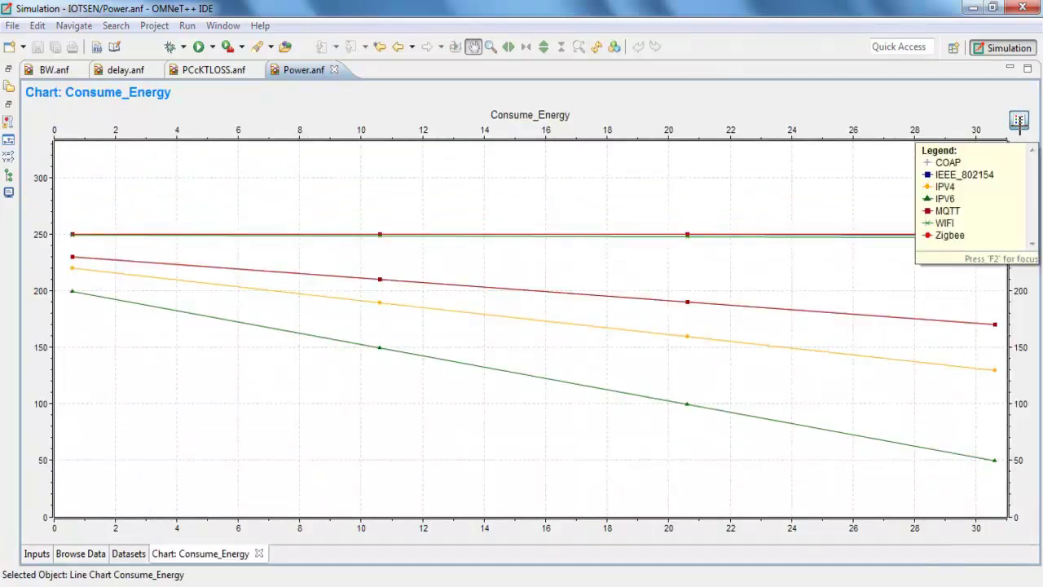
{"action": "left_click", "coordinate": [259, 553]}
Create the analysis file Probabilitydistribution.anf in the IOTSEN folder from Probabilitydistribution.vec.
{"action": "left_click", "coordinate": [8, 86]}
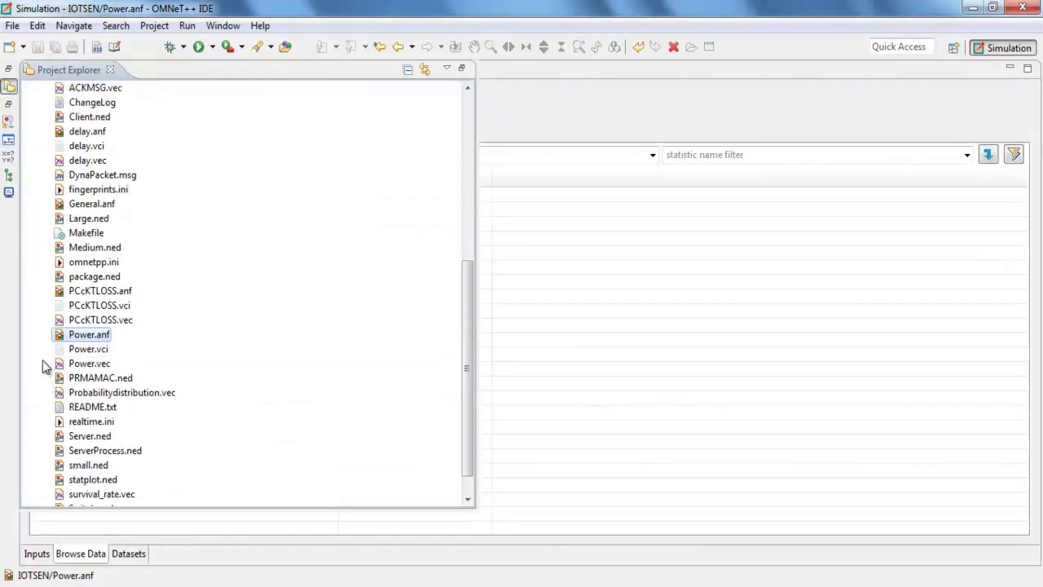
{"action": "double_click", "coordinate": [99, 392]}
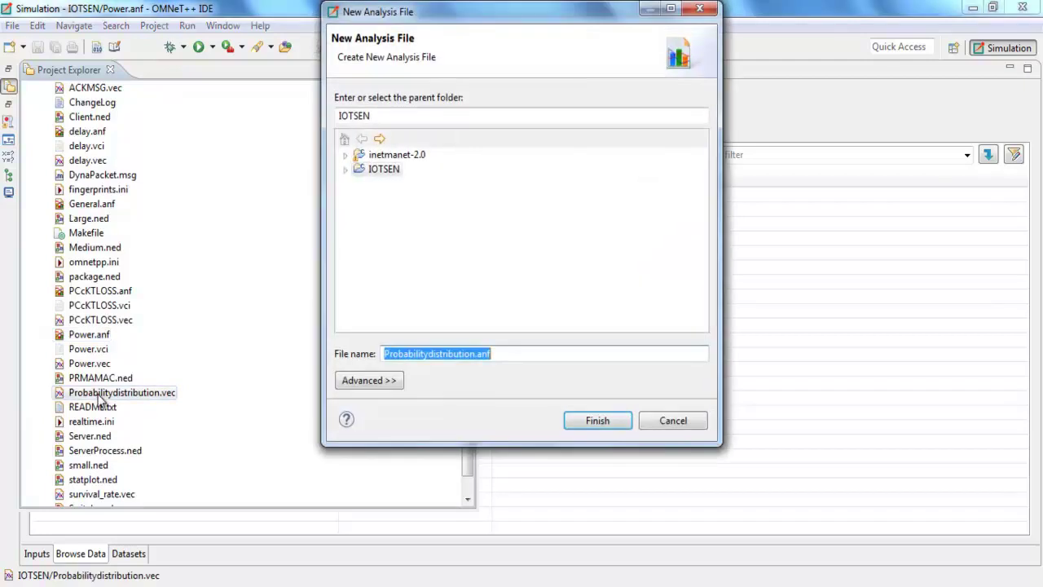
{"action": "left_click", "coordinate": [595, 419]}
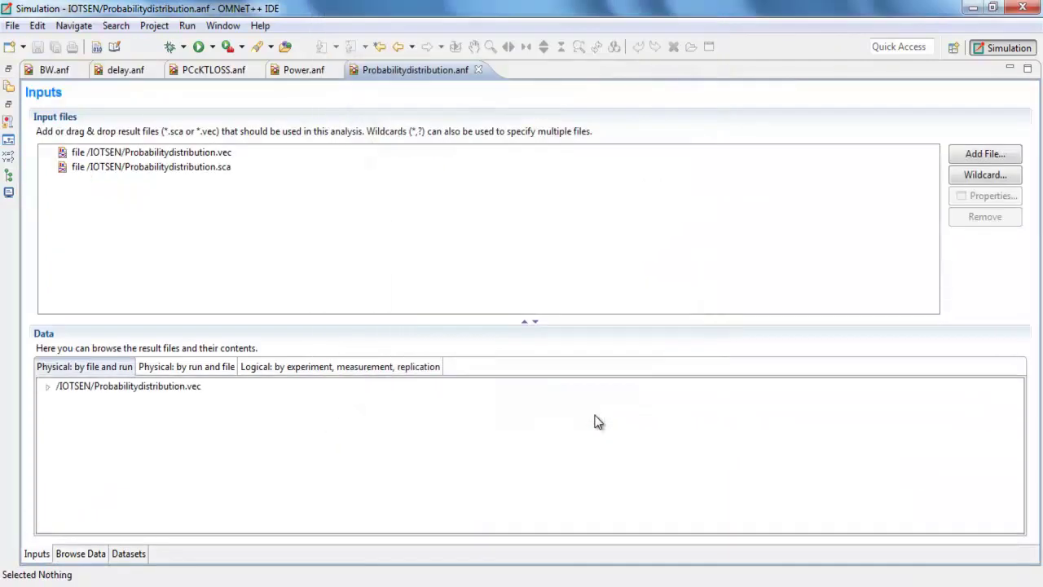
Plot the Probabilitydistribution vectors from the Probabilitydistribution.anf data, show the protocol legend, and close the chart.
{"action": "left_click", "coordinate": [81, 554]}
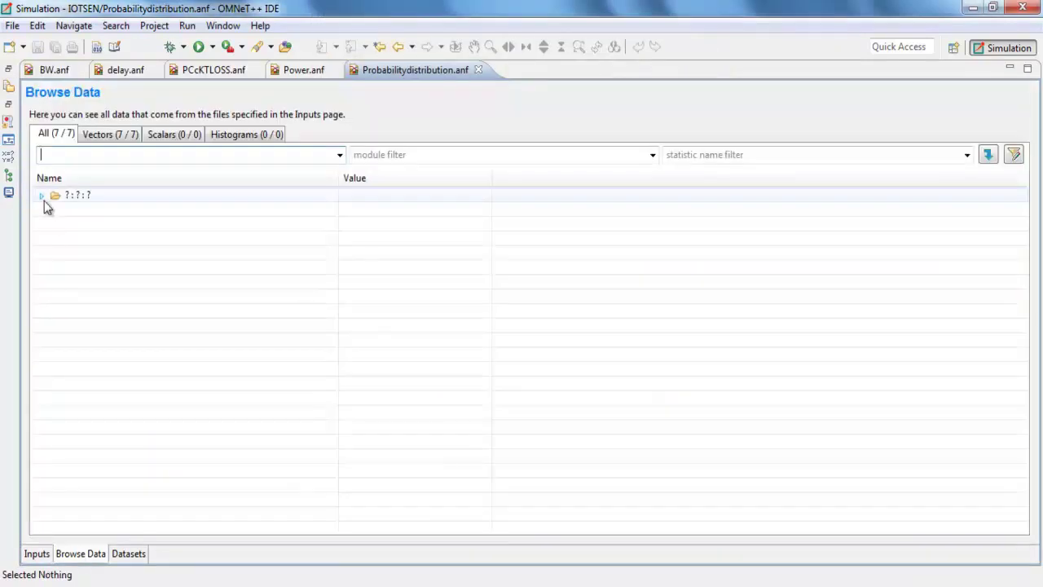
{"action": "left_click", "coordinate": [42, 197]}
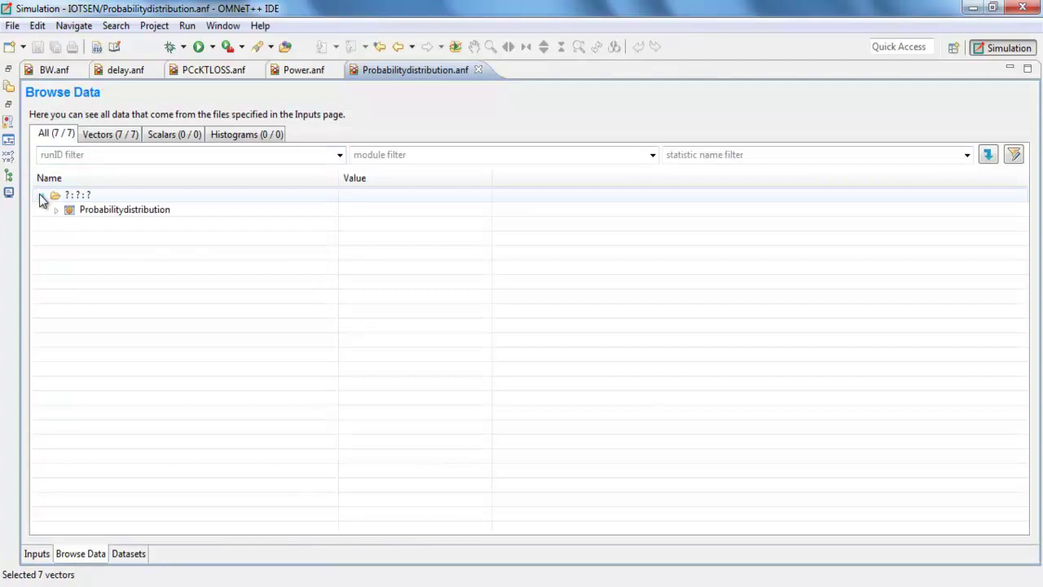
{"action": "double_click", "coordinate": [118, 210]}
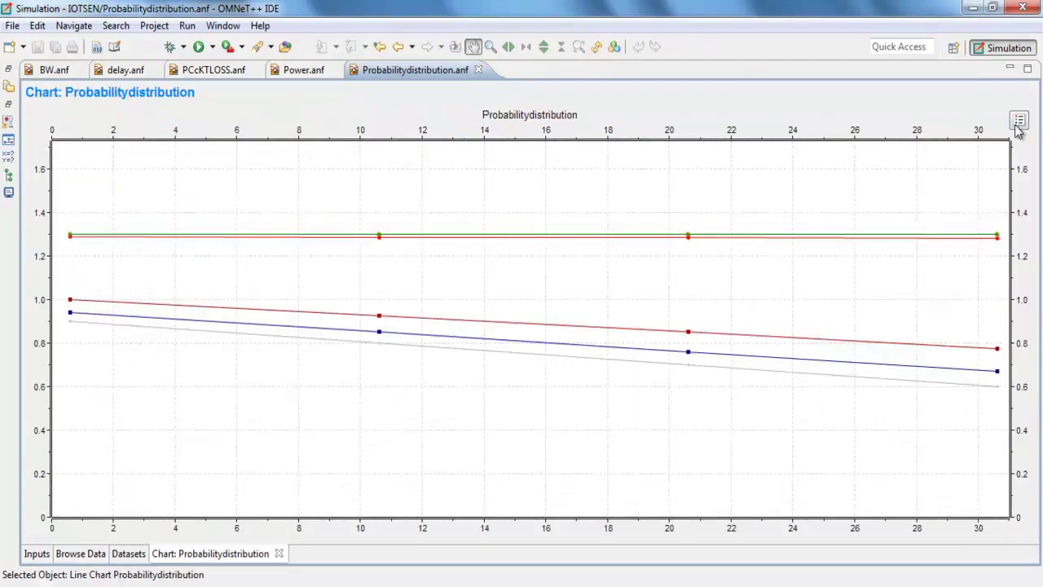
{"action": "mouse_move", "coordinate": [1018, 122]}
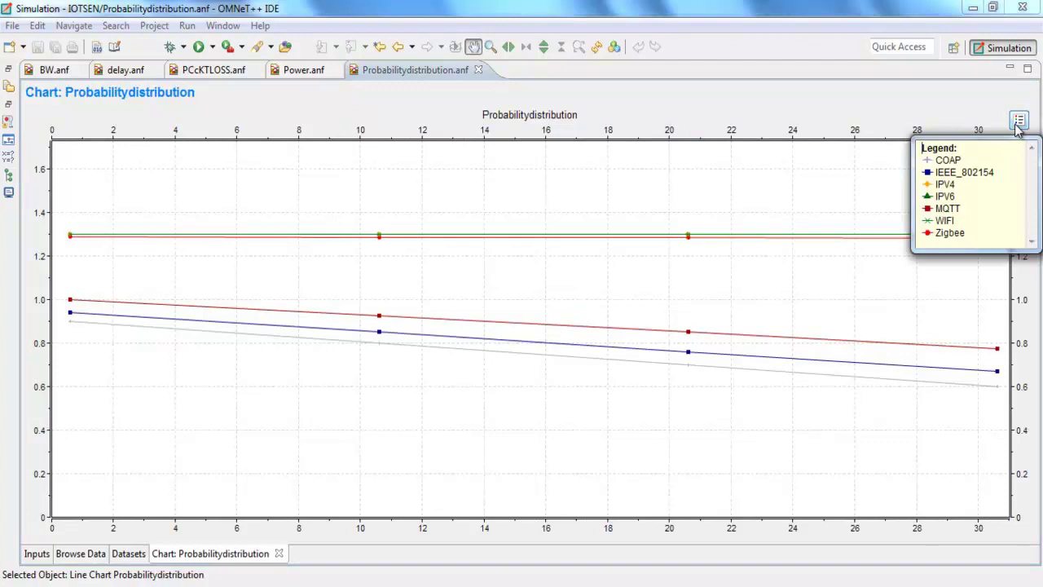
{"action": "left_click", "coordinate": [279, 553]}
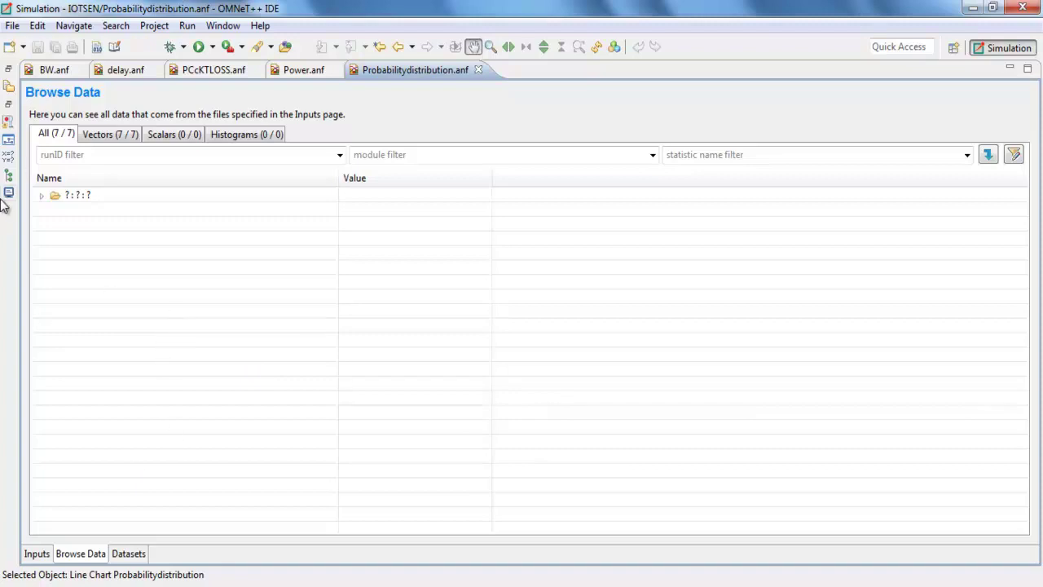
Create the analysis file survival_rate.anf in the IOTSEN folder from survival_rate.vec.
{"action": "left_click", "coordinate": [8, 90]}
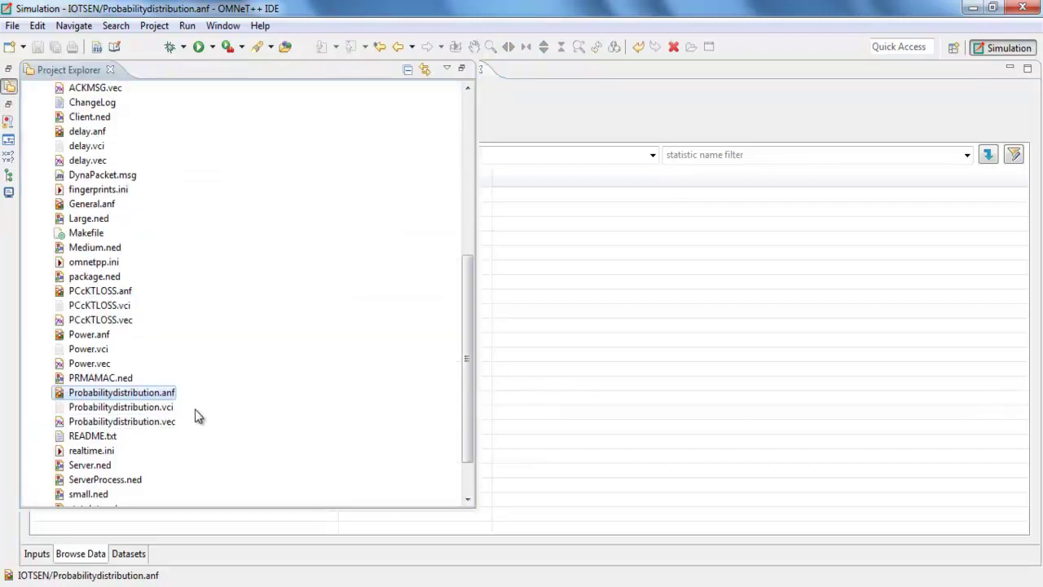
{"action": "double_click", "coordinate": [106, 468]}
{"action": "left_click", "coordinate": [590, 418]}
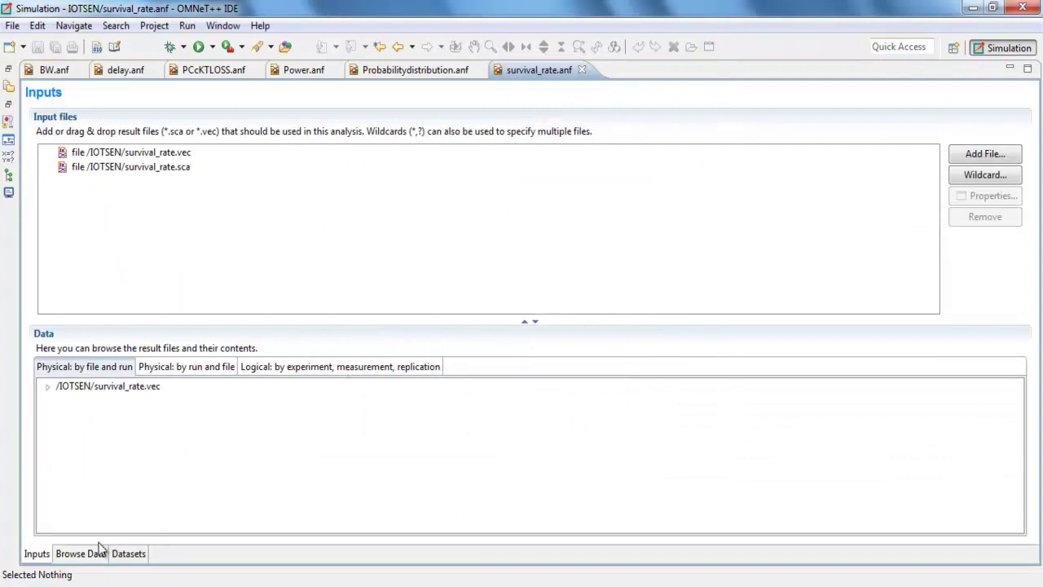
Plot the survival_rate_distribution vectors from the survival_rate.anf data and bring up the protocol legend.
{"action": "left_click", "coordinate": [81, 553]}
{"action": "left_click", "coordinate": [42, 196]}
{"action": "double_click", "coordinate": [112, 209]}
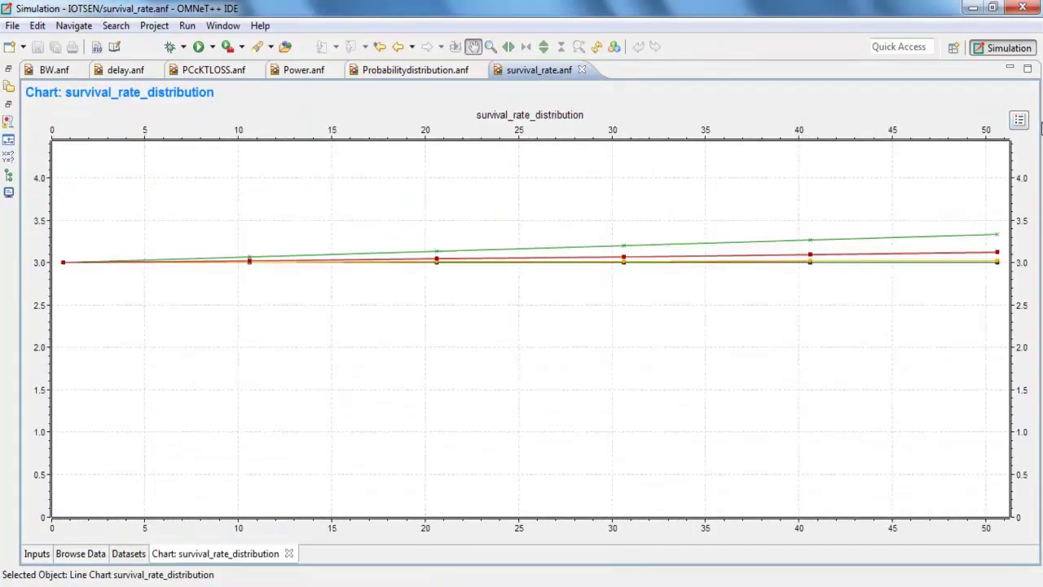
{"action": "mouse_move", "coordinate": [1028, 132]}
Switch to the Notepad notes, add the closing line "okay thank you!" below the protocolwise run line, and highlight it.
{"action": "mouse_move", "coordinate": [249, 534]}
{"action": "left_click", "coordinate": [355, 500]}
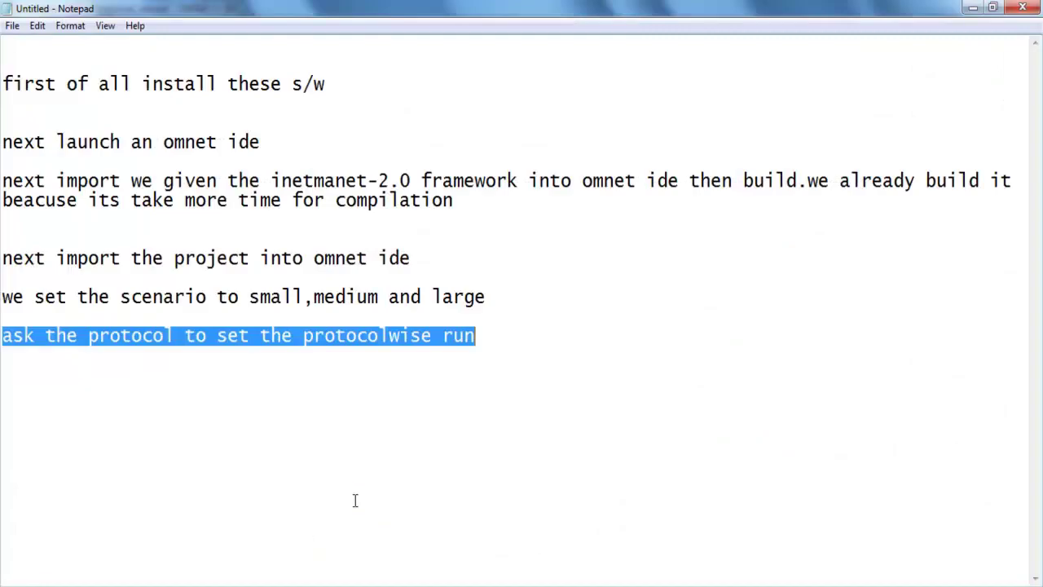
{"action": "left_click", "coordinate": [513, 344]}
{"action": "type", "text": "o"}
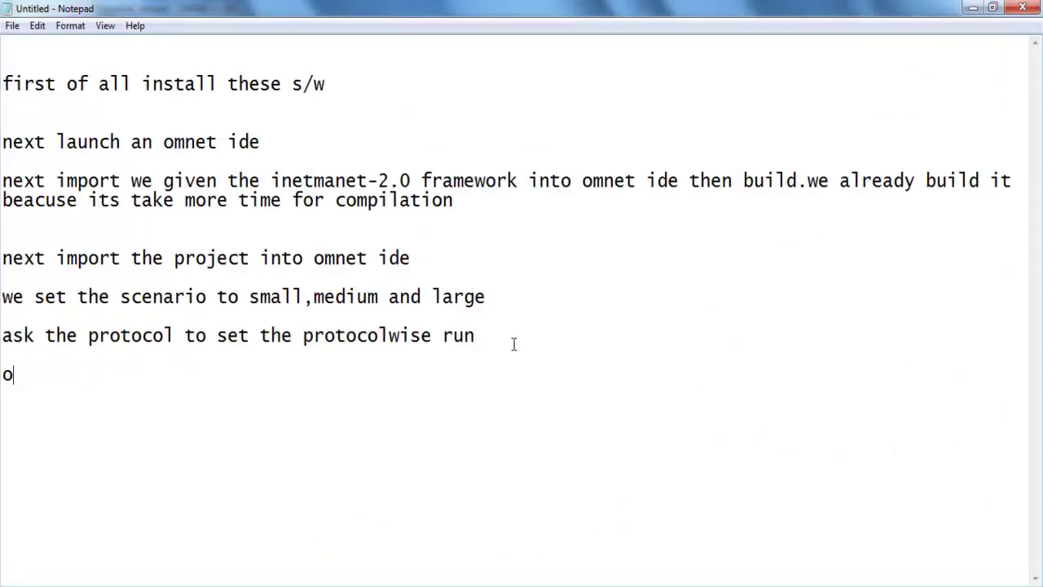
{"action": "type", "text": "kay thank you!"}
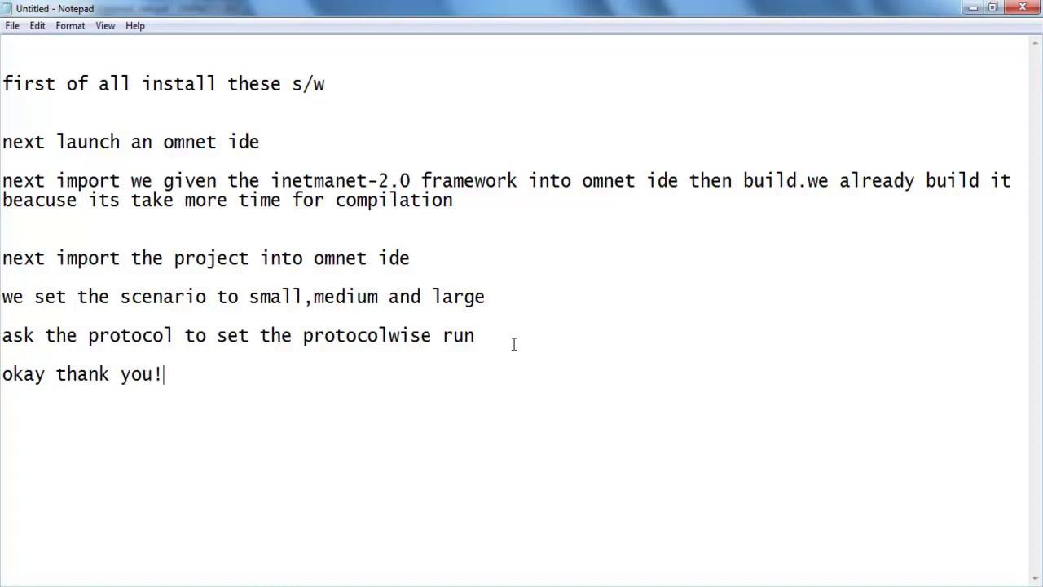
{"action": "key", "text": "shift+Home"}
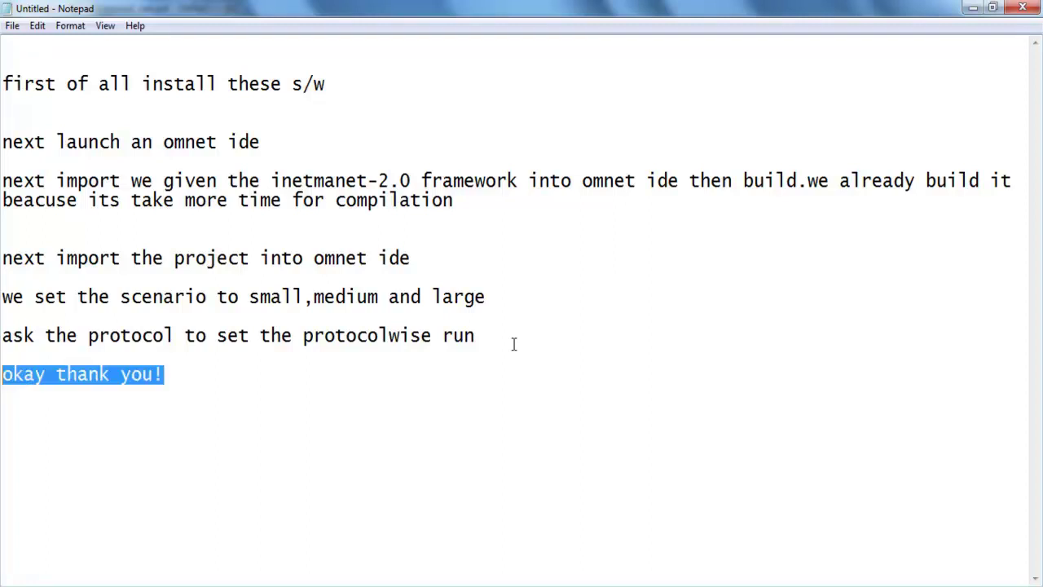